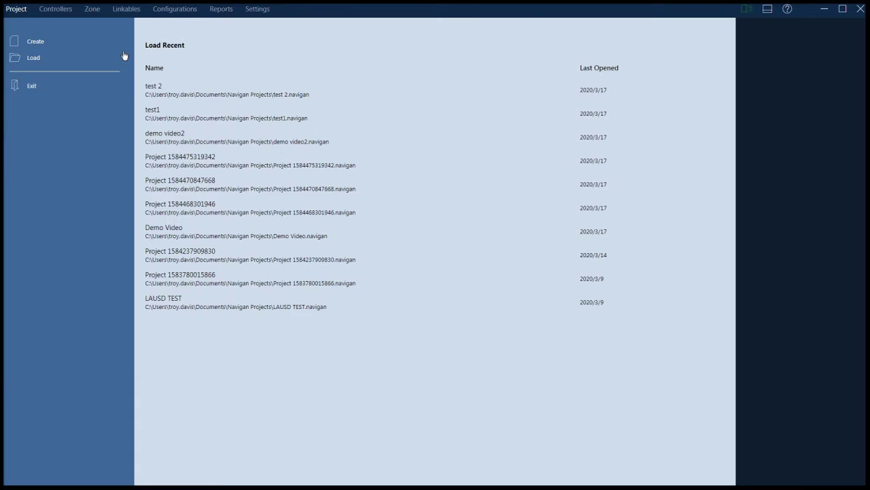
Create and save a new project named 'demo video', then show its Controllers page
left_click(37, 43)
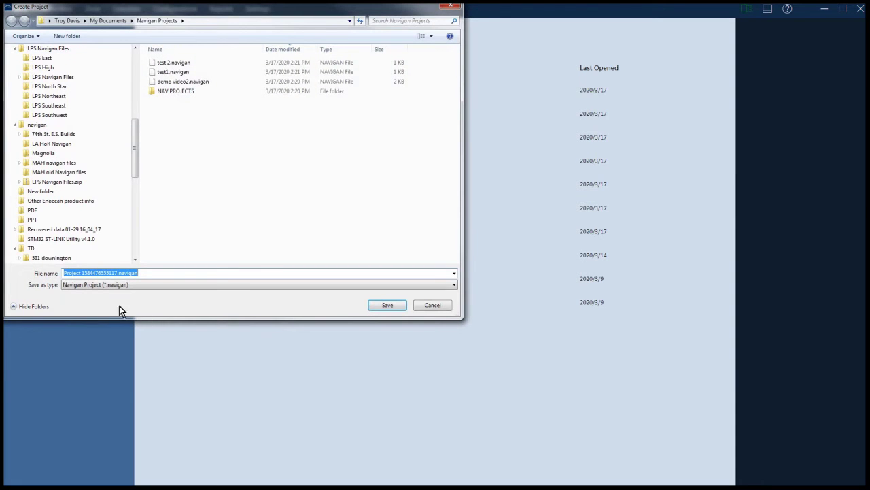
type("demo video")
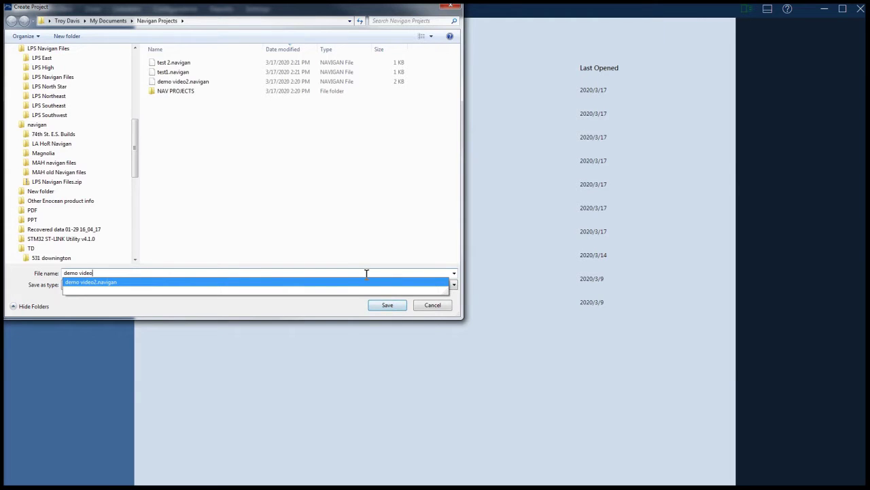
left_click(383, 307)
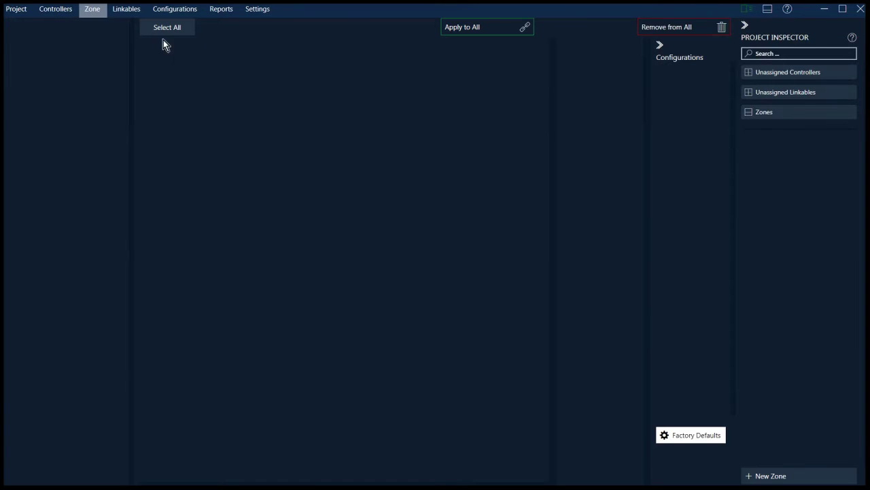
left_click(55, 10)
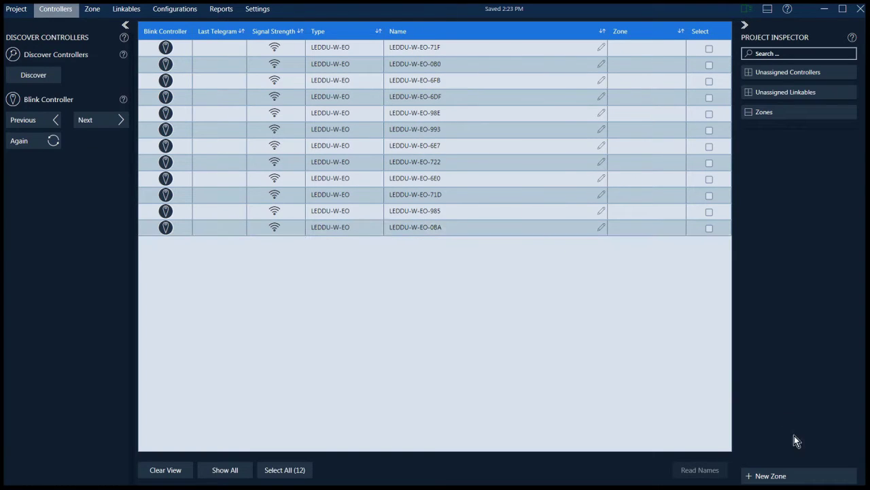
Create Zone 1 and assign controllers 6E0, 71D, 985 and 0BA to it
left_click(772, 475)
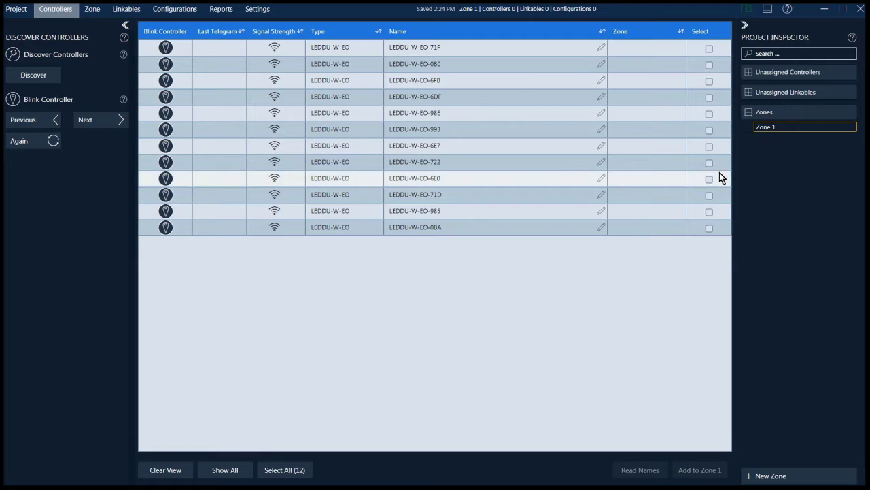
left_click(709, 180)
left_click(709, 195)
left_click(709, 211)
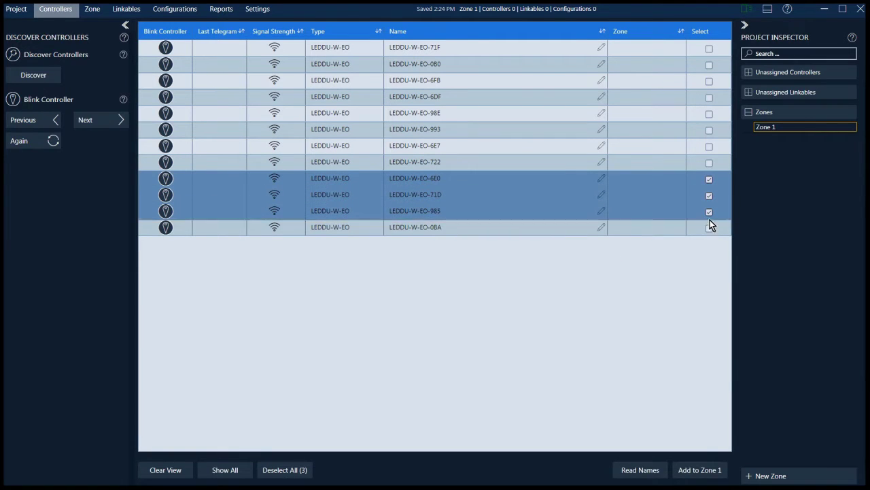
left_click(710, 229)
left_click(699, 470)
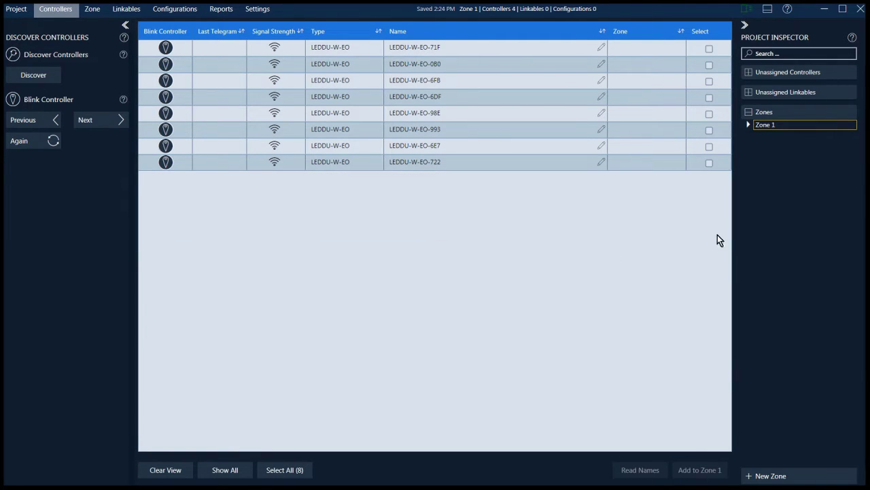
Add Zone 2, then assign the remaining eight controllers to Zone 1
left_click(286, 469)
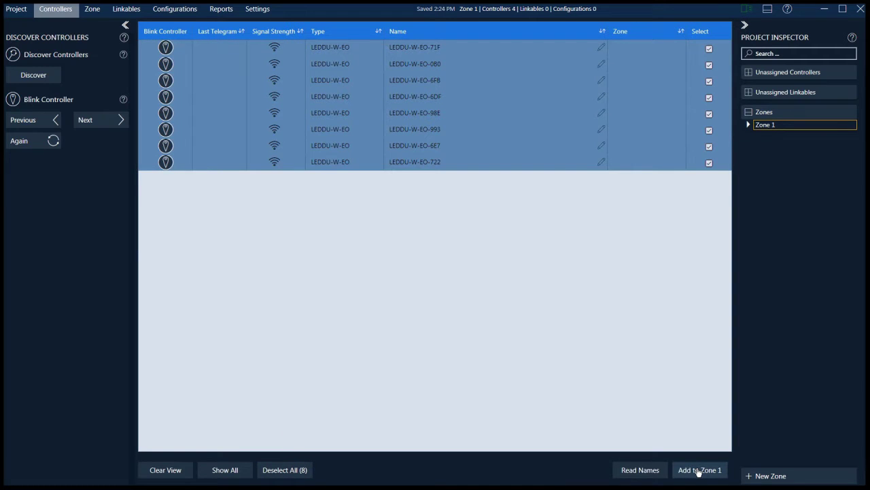
left_click(762, 476)
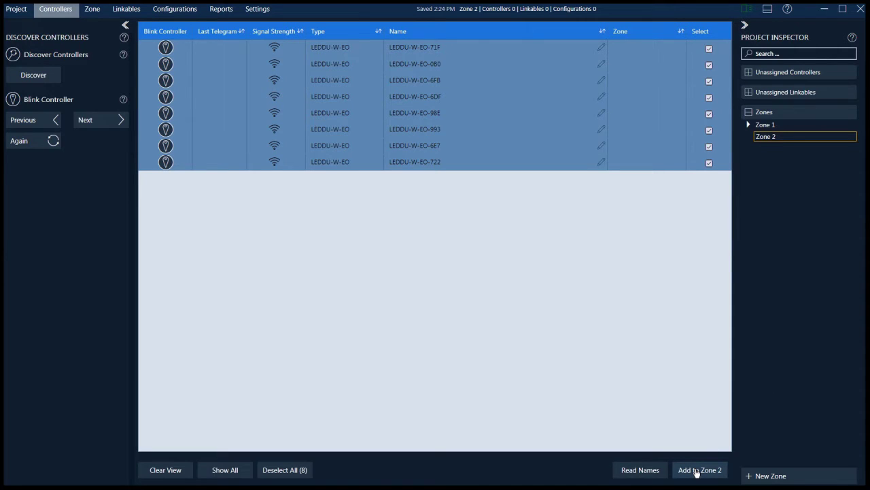
left_click(776, 127)
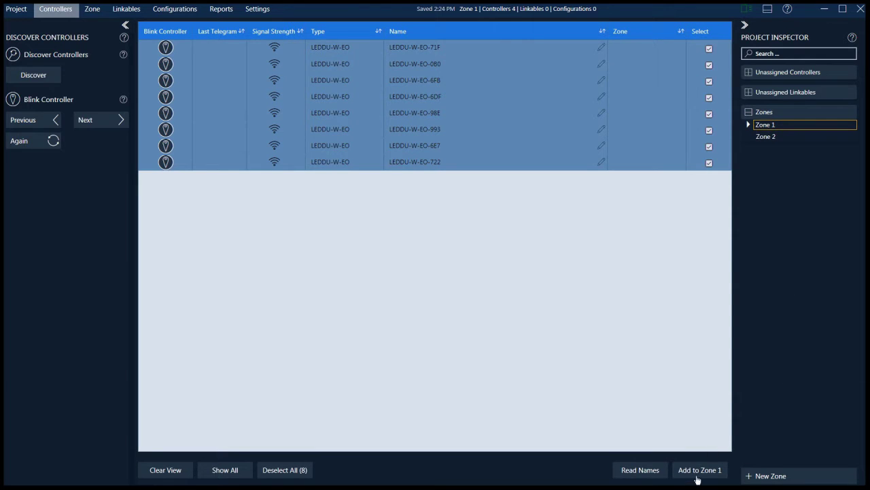
left_click(700, 468)
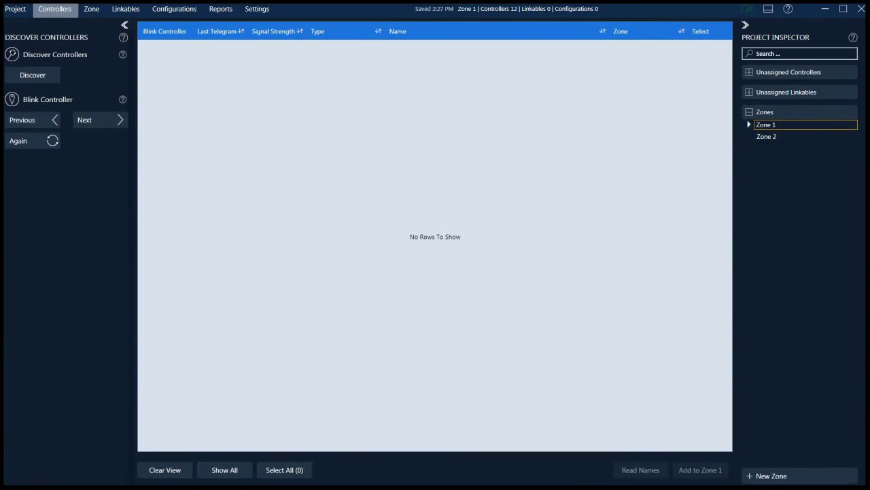
Show the Zone 1 overview with its twelve unlinked controller cards
left_click(92, 10)
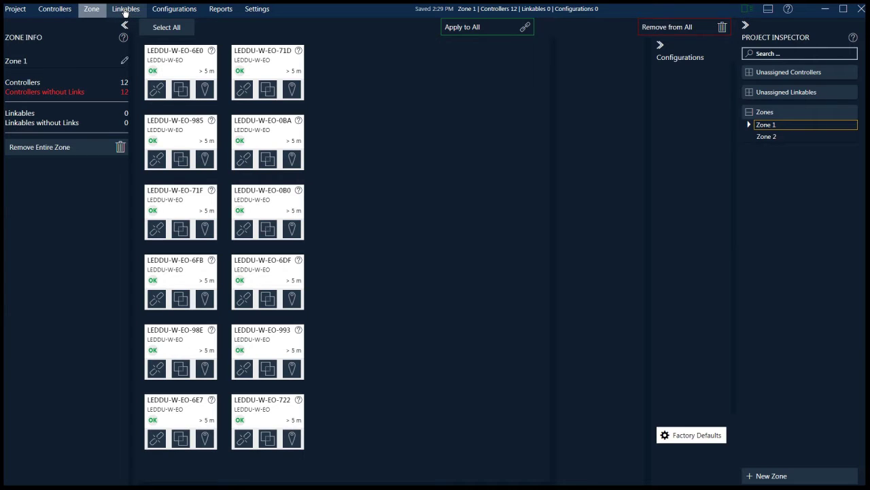
Clear the linkables list, then add discovered Occupancy-BA7 and Rocker-5C4 to Zone 1
left_click(126, 9)
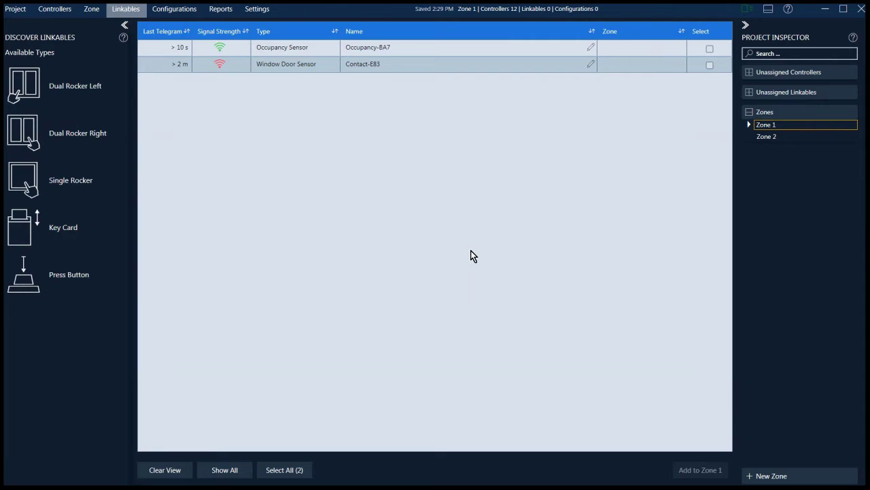
left_click(173, 472)
left_click(298, 469)
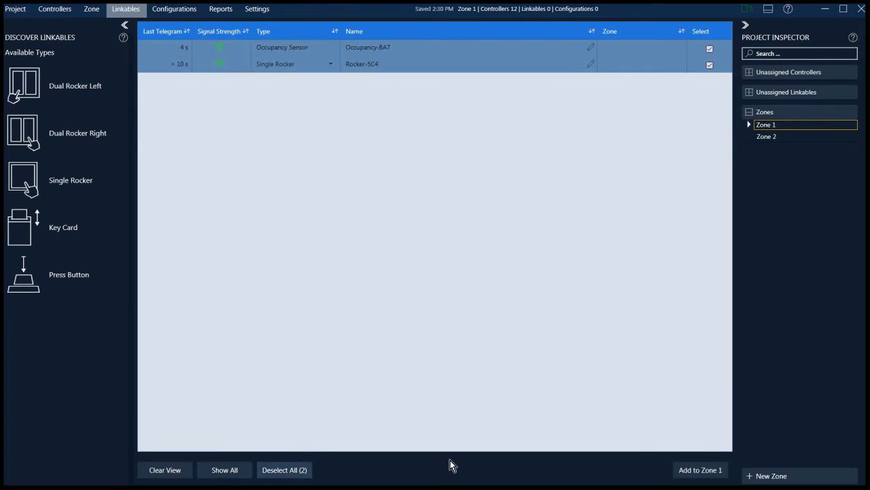
left_click(715, 470)
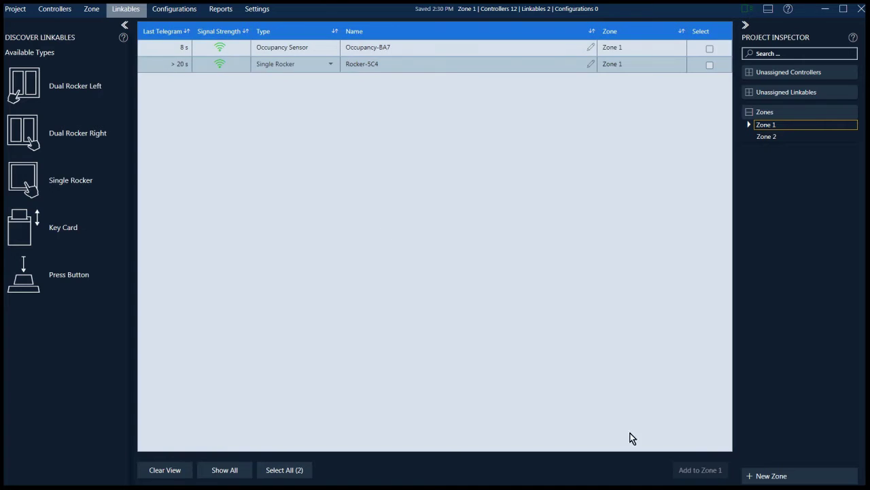
Rename the Rocker-5C4 switch to 'Demo switch'
left_click(93, 14)
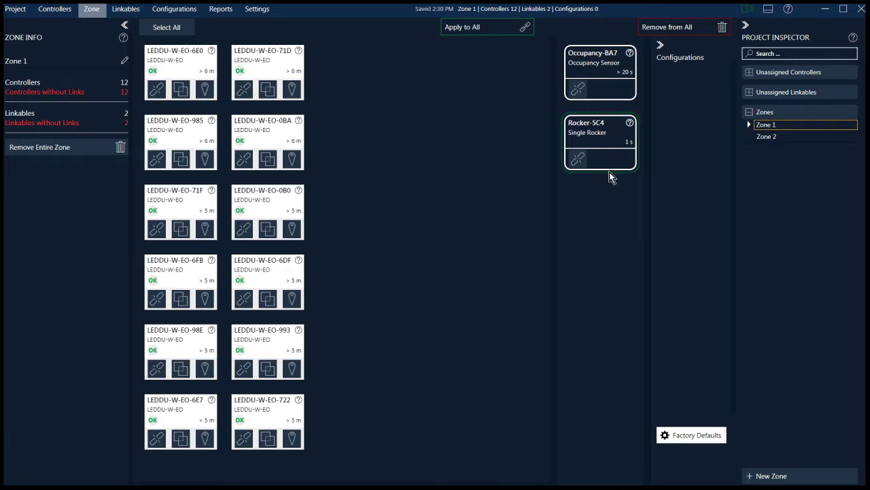
left_click(610, 139)
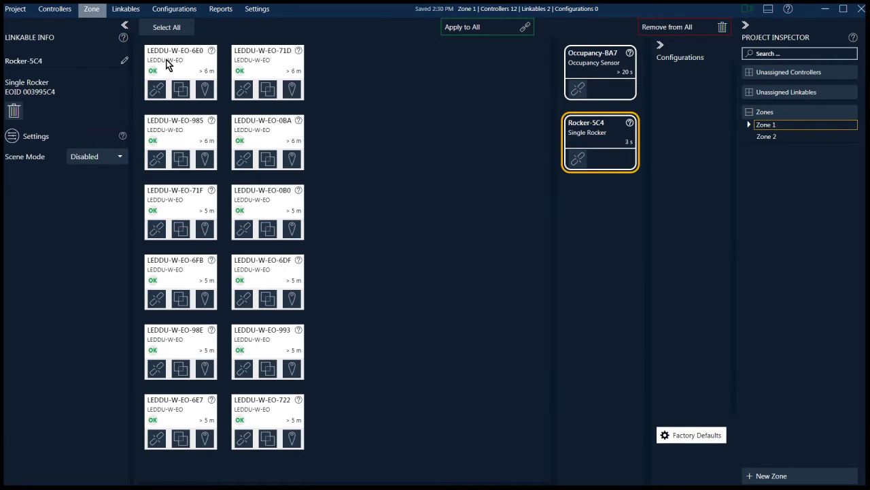
left_click(46, 60)
type("Demo switch")
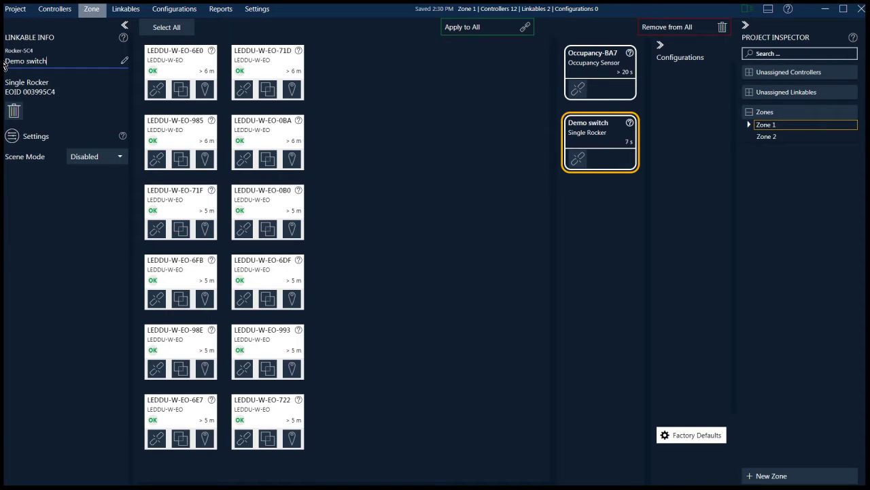
key("Return")
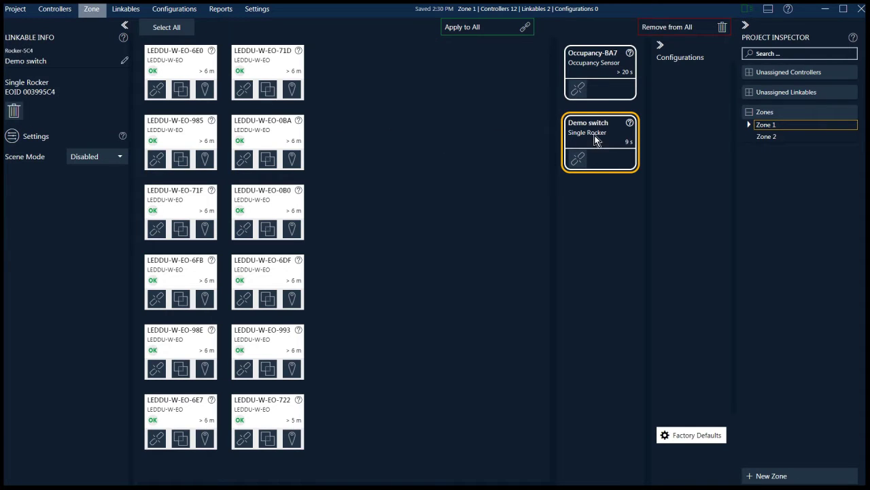
Rename the Occupancy-BA7 sensor to 'Demo sensor'
left_click(588, 65)
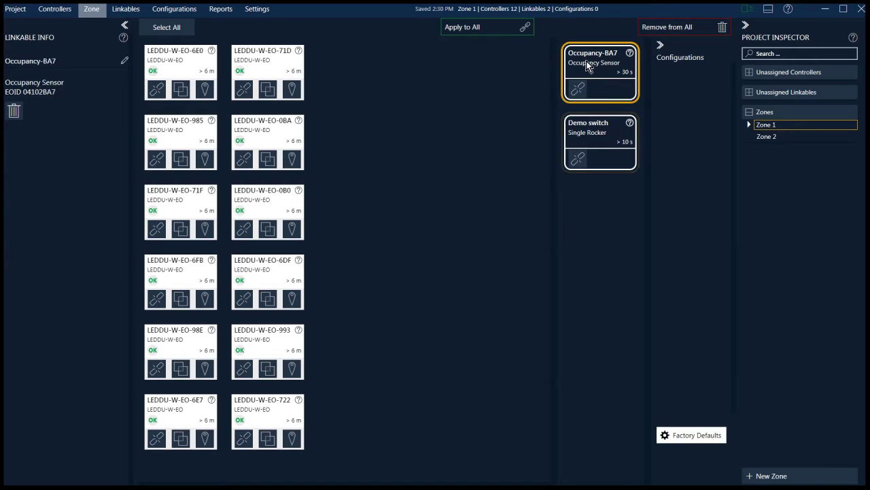
left_click(60, 62)
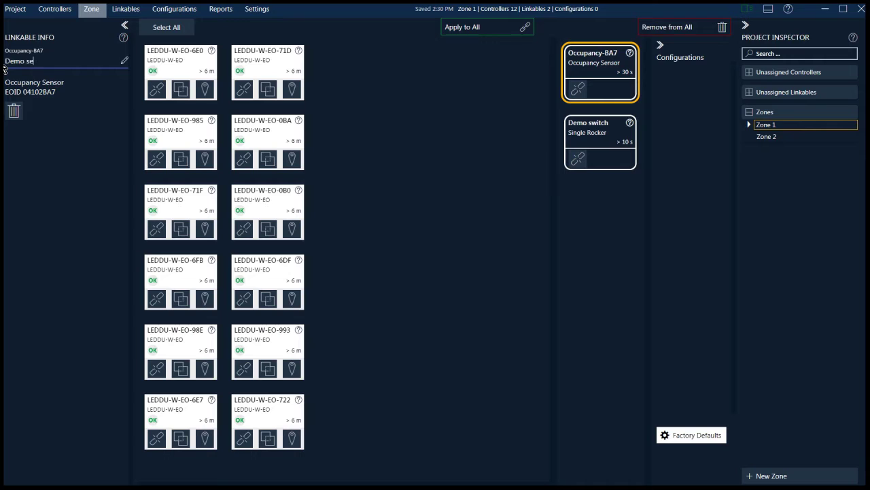
key("Return")
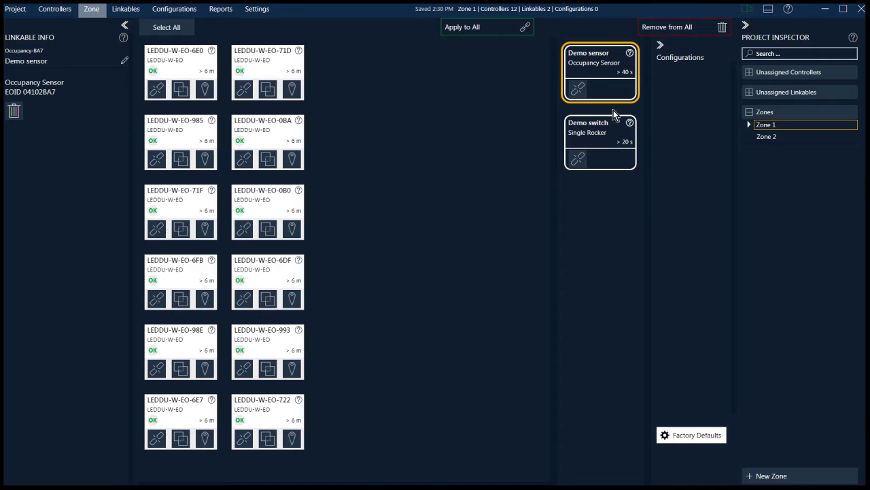
Select controller cards 71D, 6E0, 985, 0BA and 0B0, then clear that selection
left_click_drag(607, 75, 477, 34)
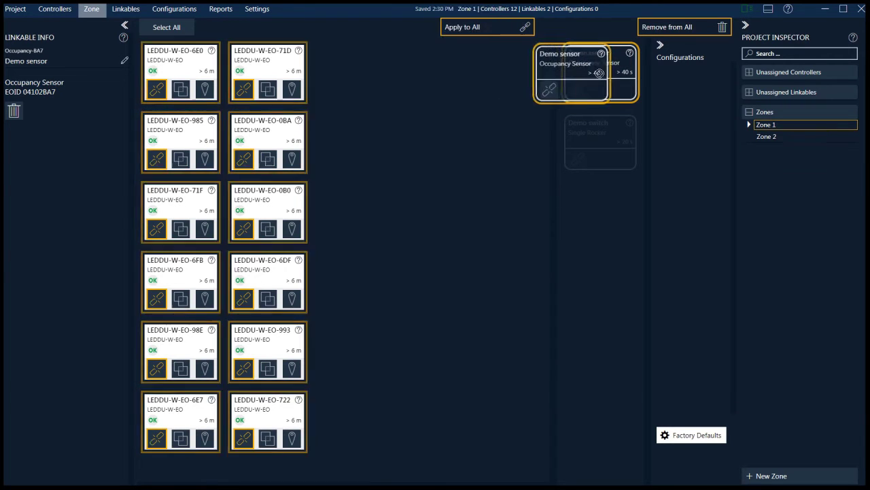
left_click(263, 68)
left_click(184, 70)
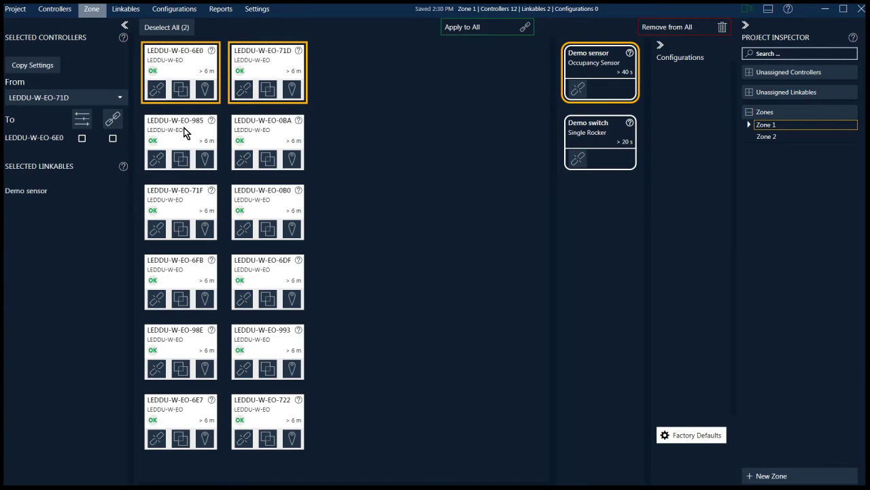
left_click(183, 133)
left_click(284, 137)
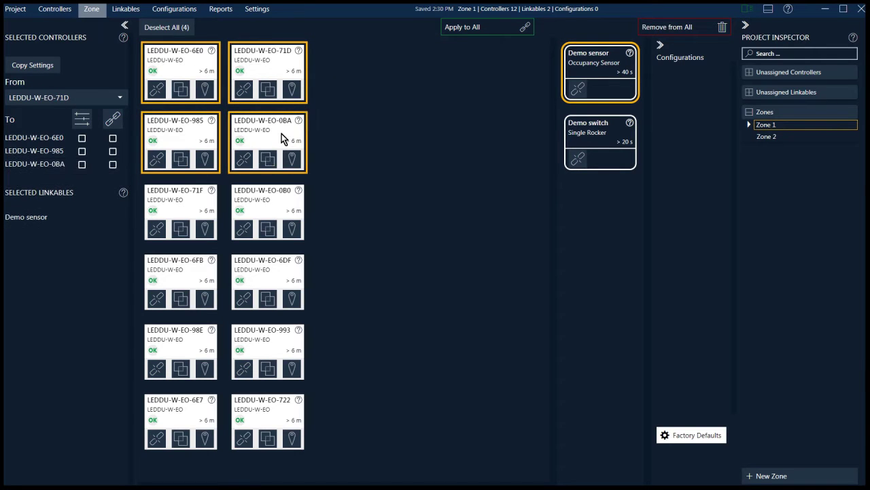
left_click(284, 204)
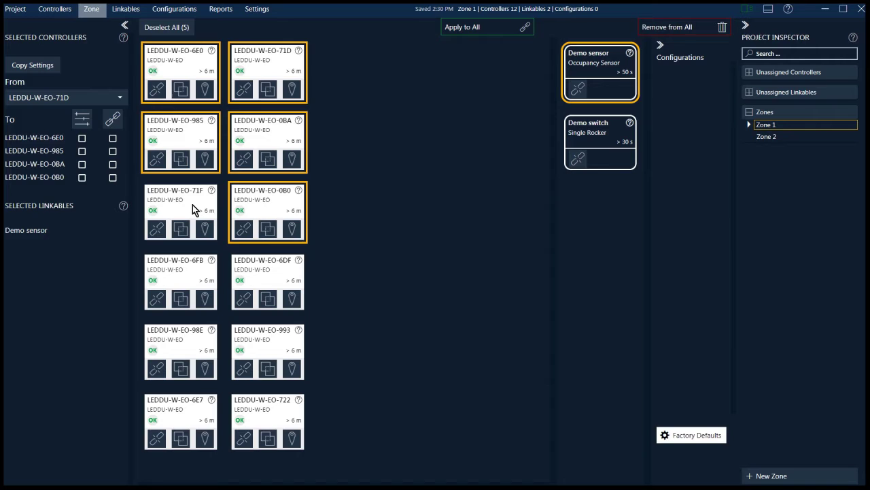
key("Escape")
Select controllers 985, 0BA, 71F and 0B0 and link Demo switch to them
left_click(192, 205)
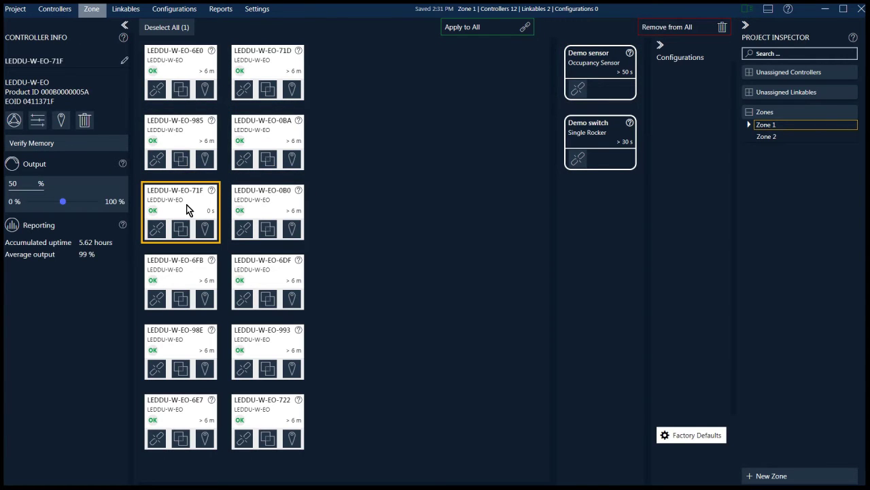
left_click(275, 209)
left_click(272, 127)
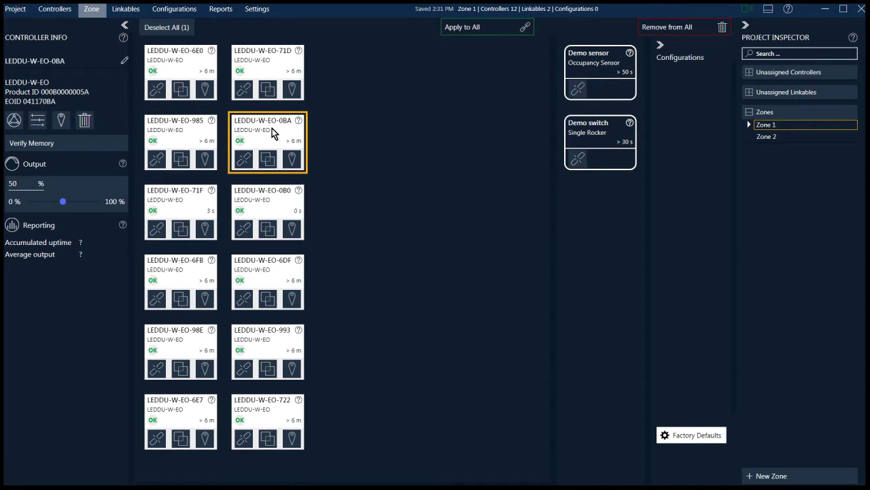
left_click(172, 129, "ctrl")
left_click(172, 198, "ctrl")
left_click(268, 213, "ctrl")
left_click_drag(615, 145, 286, 150)
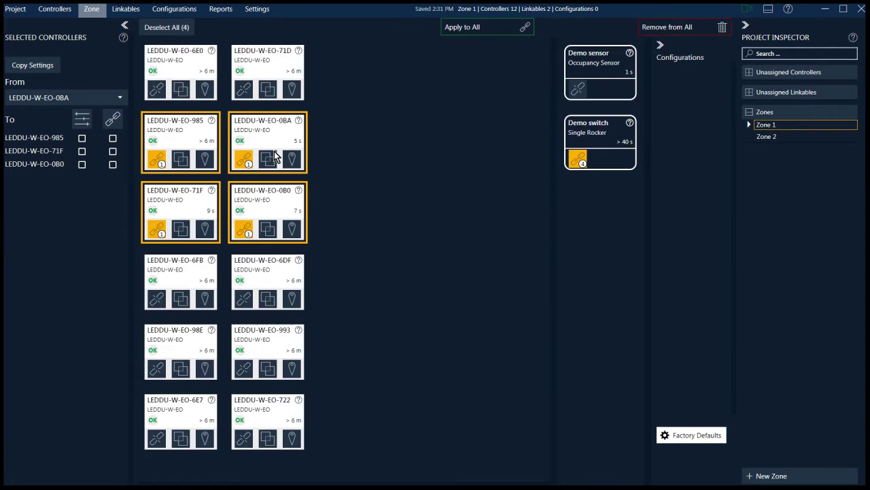
Inspect Demo switch's link lines to controllers 985, 0B0 and 71F, then hide them
left_click(578, 159)
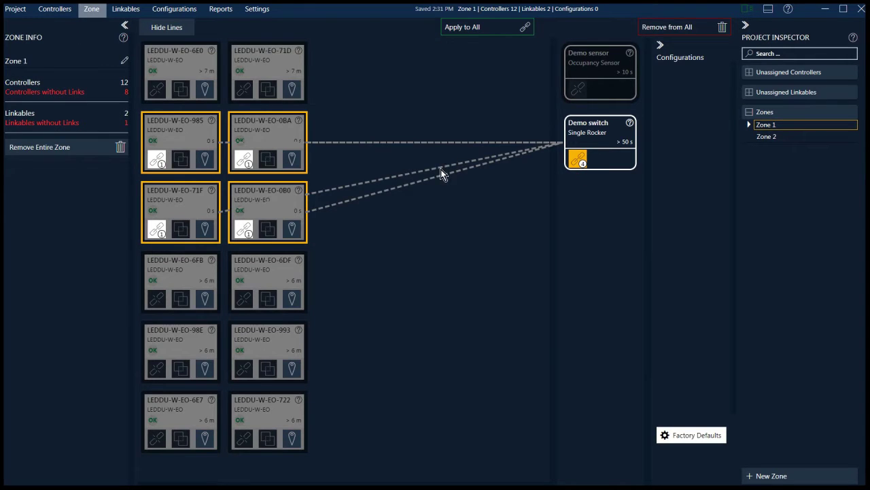
left_click(225, 143)
left_click(367, 189)
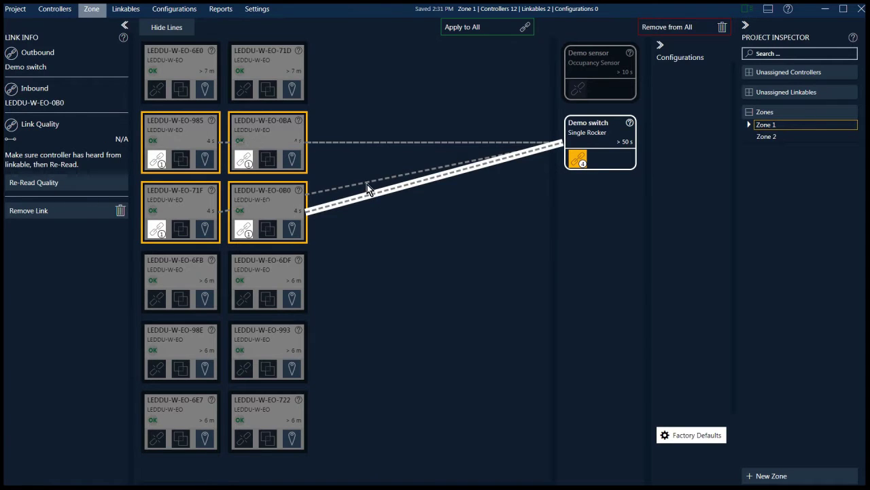
left_click(367, 180)
left_click(366, 142)
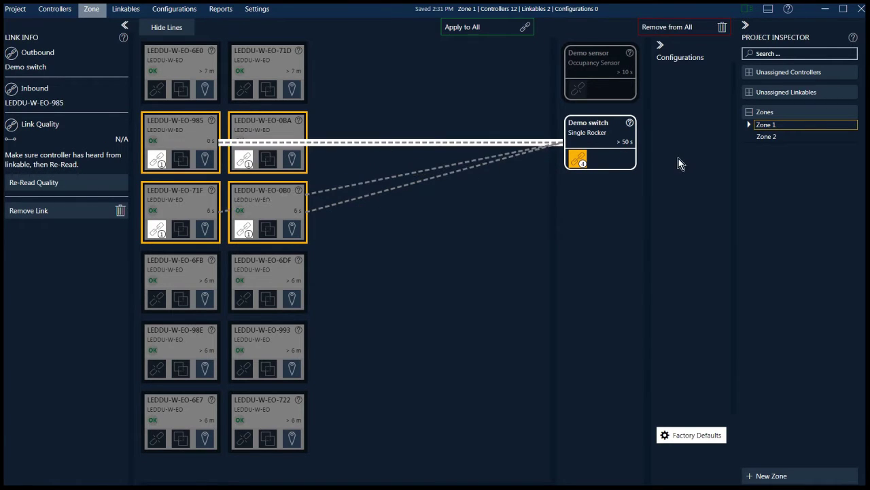
left_click(579, 159)
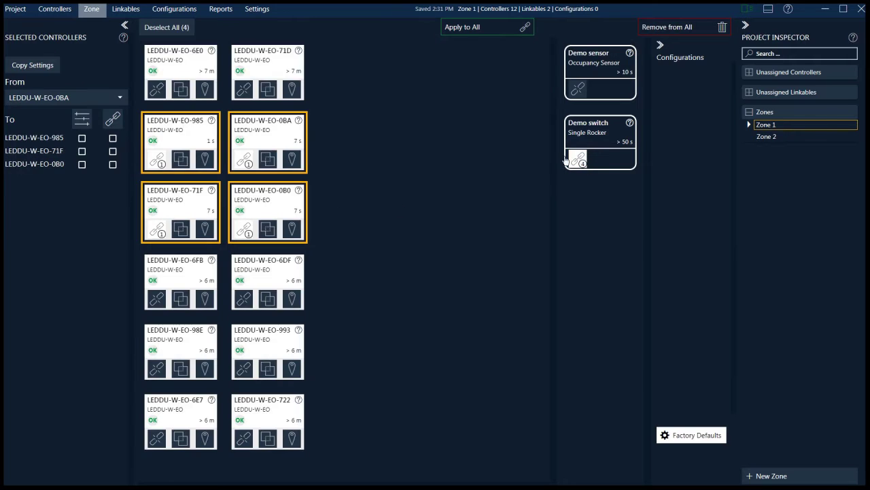
Check controller 71F's links, then link Demo switch to every controller with Apply to All
left_click(157, 231)
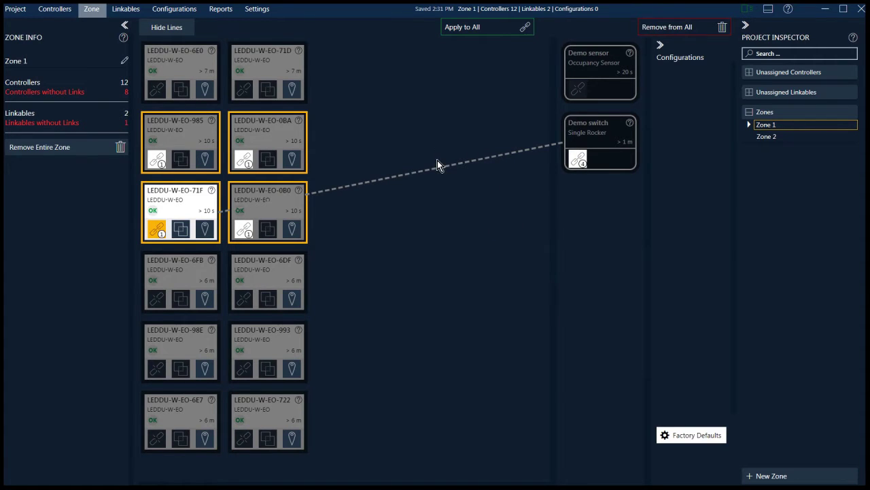
left_click(156, 232)
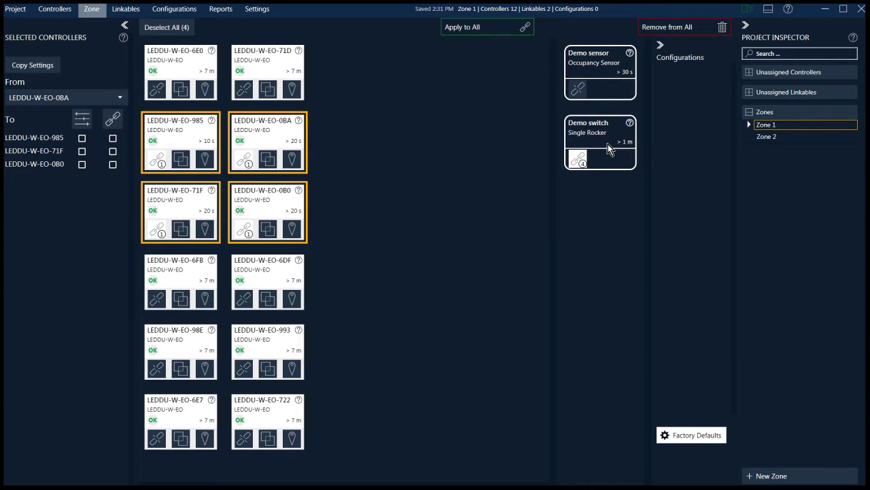
left_click_drag(591, 144, 481, 33)
Link Demo sensor to all controllers, then remove 6E0's links to Demo sensor and Demo switch
left_click(605, 78)
left_click_drag(605, 78, 494, 29)
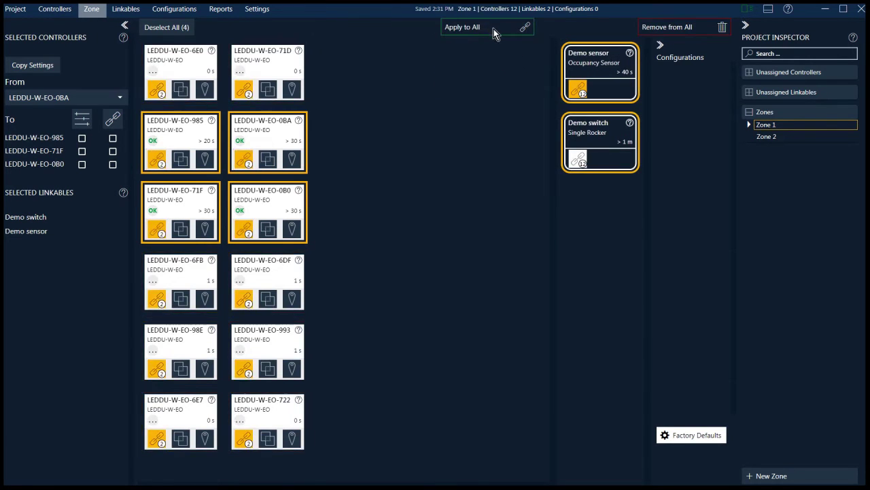
left_click(157, 91)
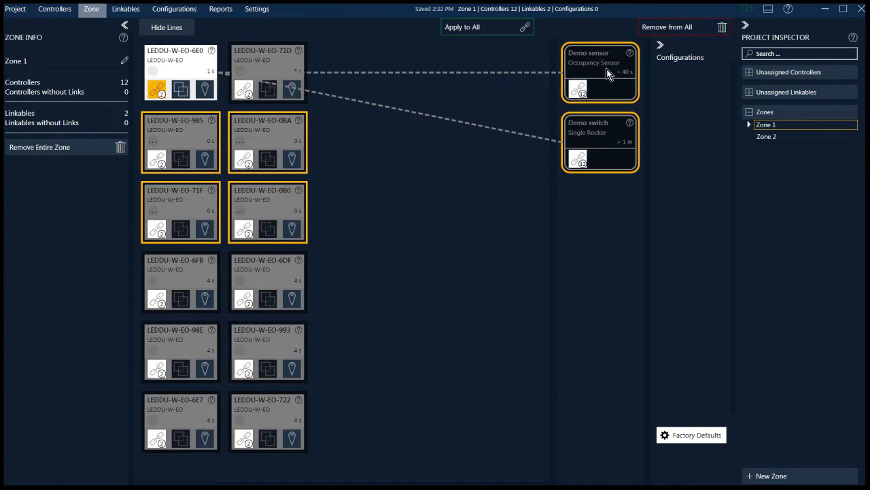
left_click(445, 73)
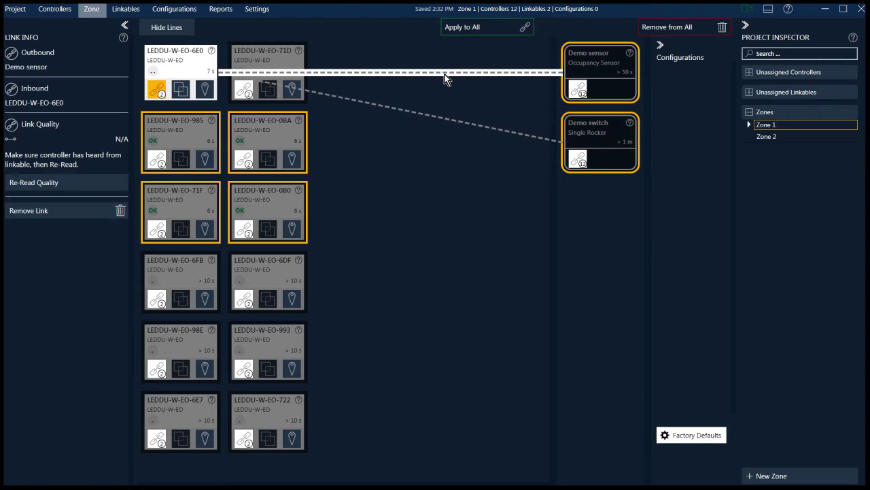
left_click(60, 215)
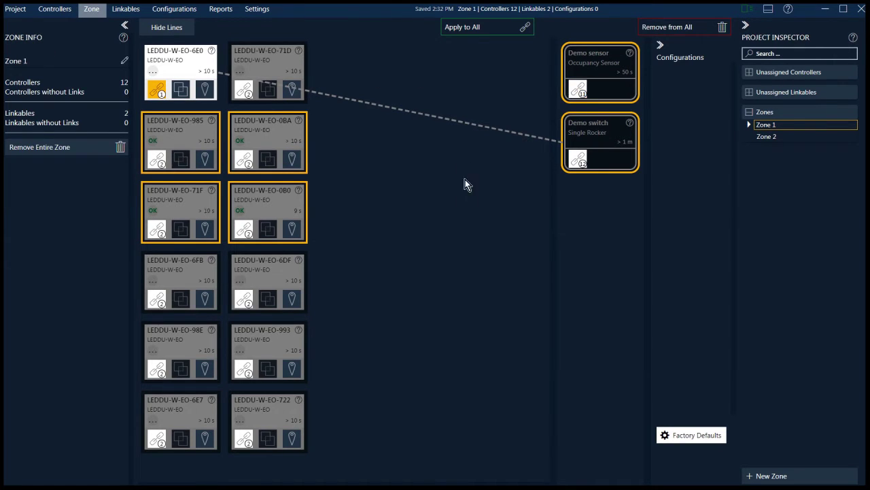
left_click(500, 130)
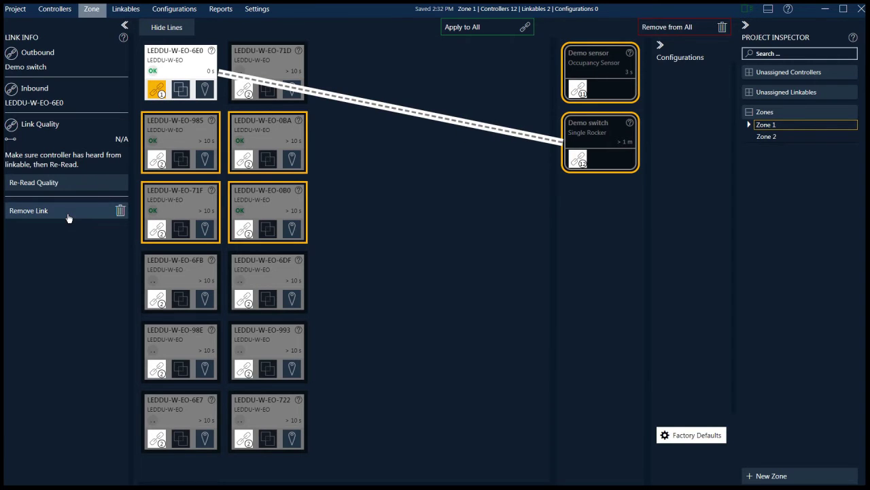
left_click(68, 218)
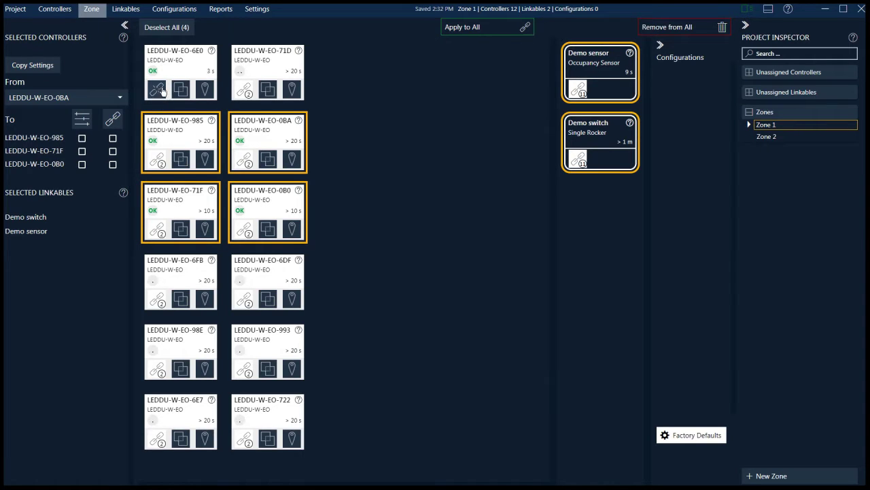
Relink controller LEDDU-W-EO-6E0 to both Demo sensor and Demo switch
left_click(158, 91)
left_click_drag(616, 71, 583, 76)
left_click(183, 66)
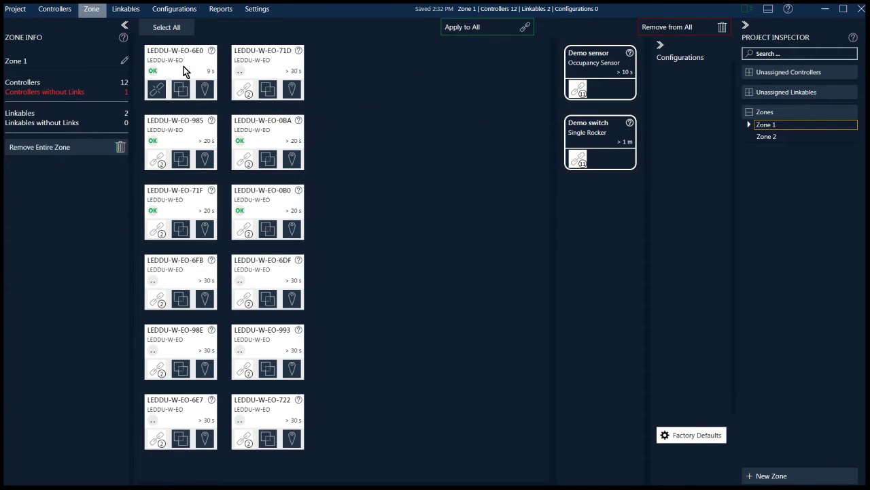
left_click(179, 65)
left_click_drag(615, 68, 189, 75)
left_click_drag(601, 136, 181, 68)
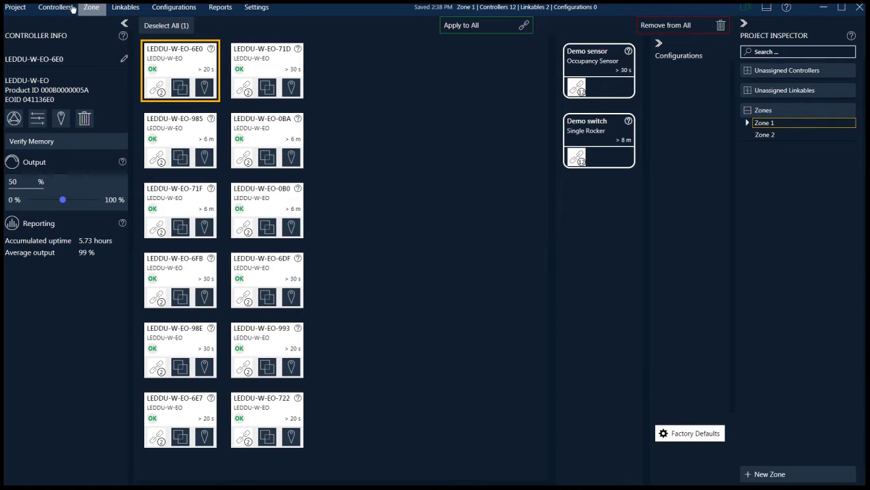
left_click(176, 75)
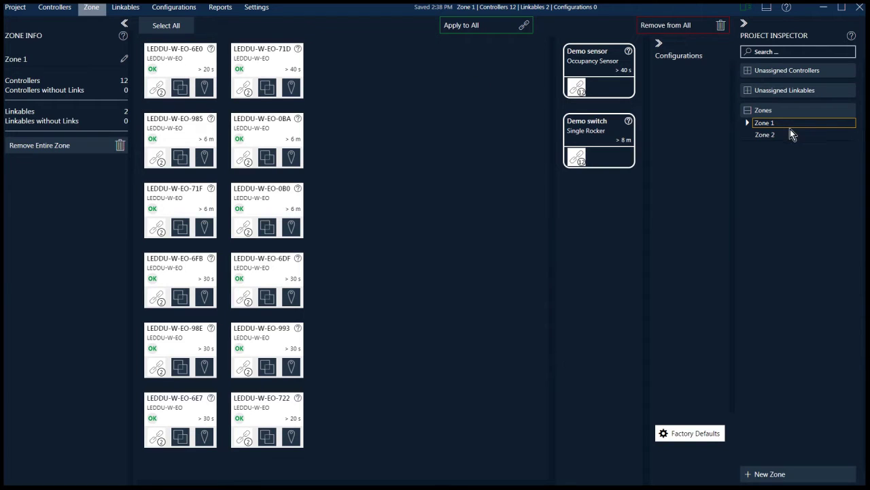
Rename Zone 1 to 'CLASSROOM 52-B'
double_click(39, 60)
type("Class")
key("BackSpace")
key("BackSpace")
key("BackSpace")
key("BackSpace")
type("LASSROOM 52-B")
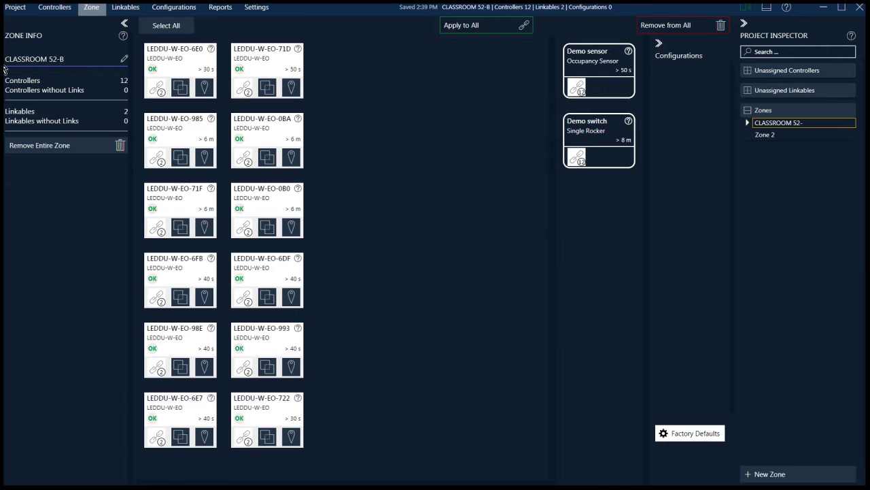
Rename Zone 2 to 'CLASSROOM 53-B', then return to CLASSROOM 52-B
left_click(775, 135)
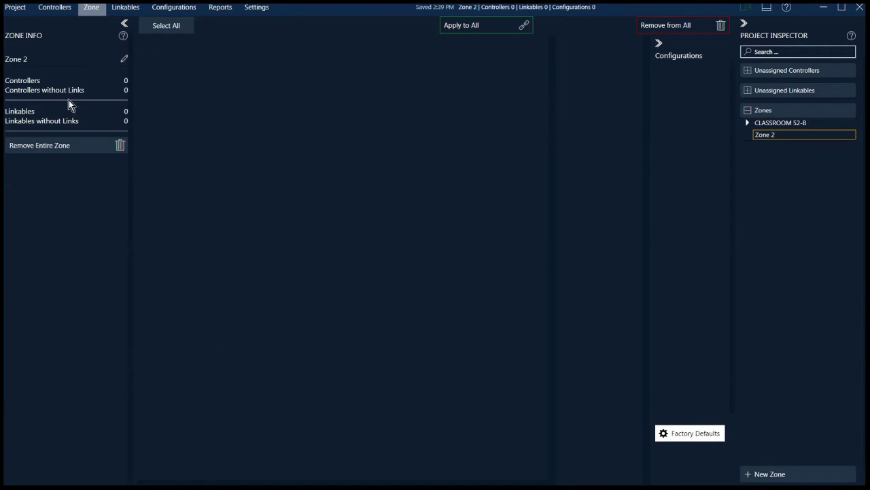
left_click_drag(55, 60, 5, 61)
type("CLASSROOM ")
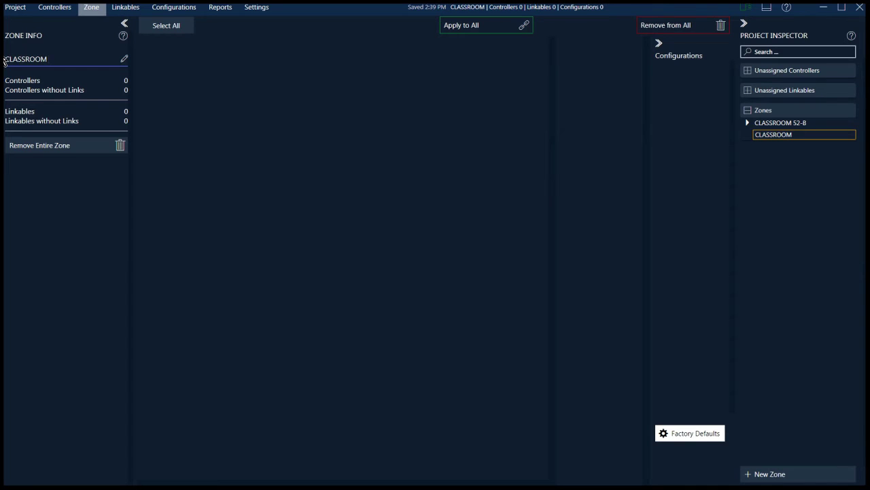
type("53-B")
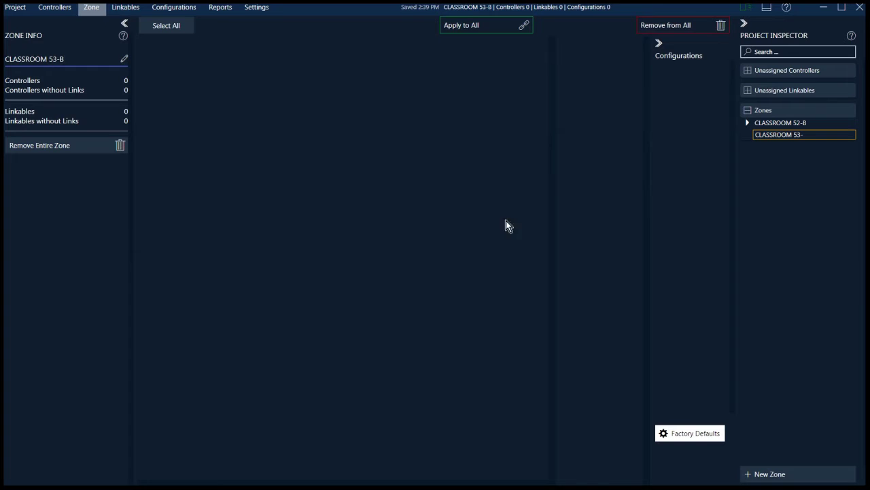
left_click(795, 123)
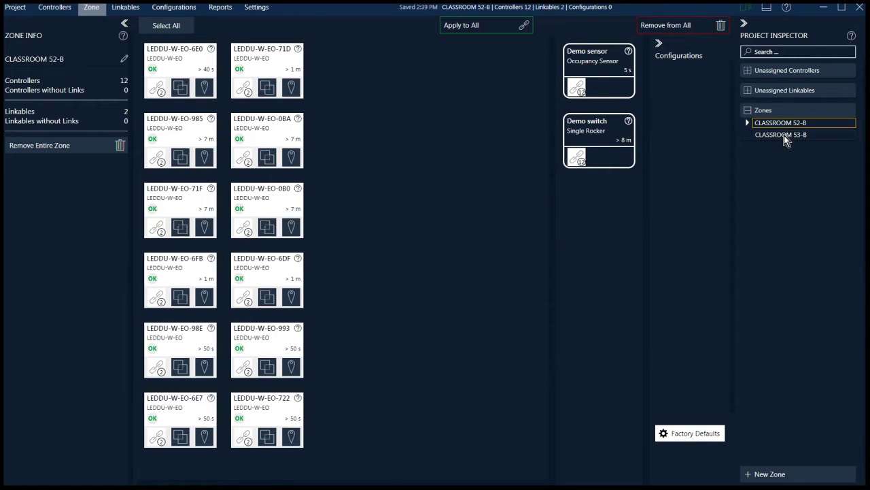
Add new empty zones up to Zone 14, then reselect the CLASSROOM 52-B zone
left_click(800, 474)
left_click(801, 474)
left_click(801, 473)
left_click(801, 474)
left_click(801, 474)
left_click(802, 474)
left_click(802, 474)
left_click(802, 474)
left_click(802, 474)
left_click(802, 474)
left_click(802, 474)
left_click(802, 474)
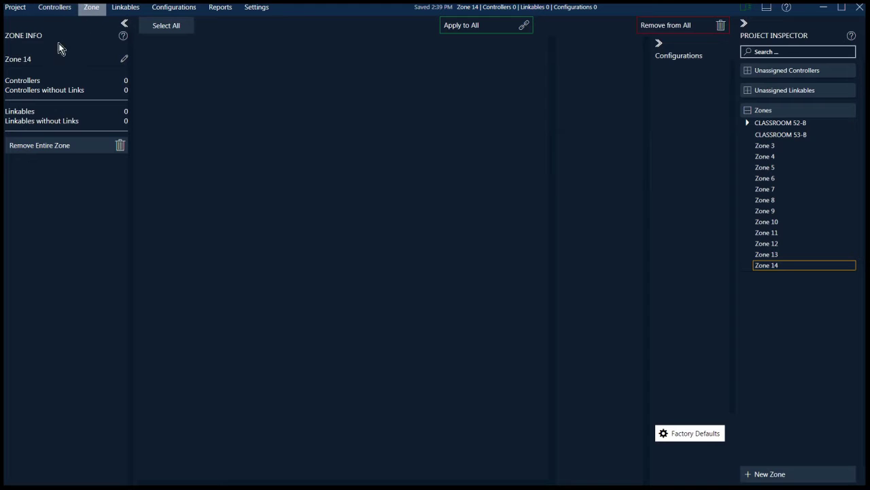
left_click(750, 124)
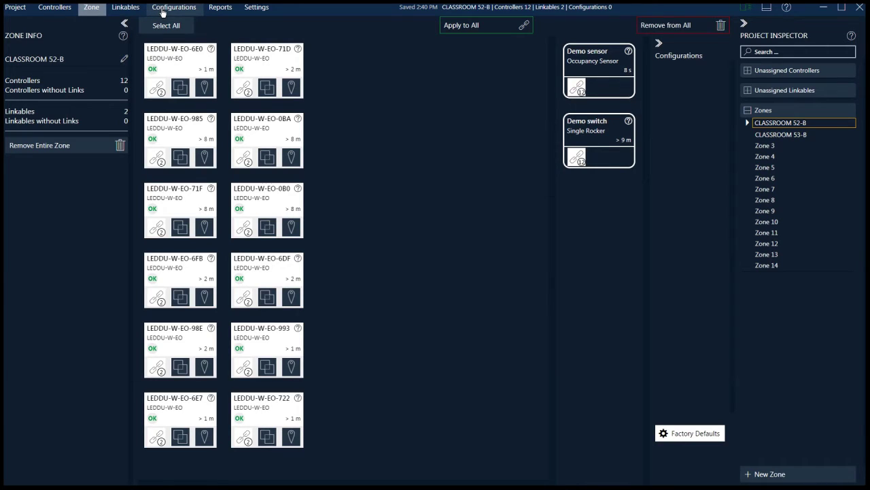
Create a new Configuration 1 for the LEDR 2 product under Custom Controller Settings
left_click(162, 11)
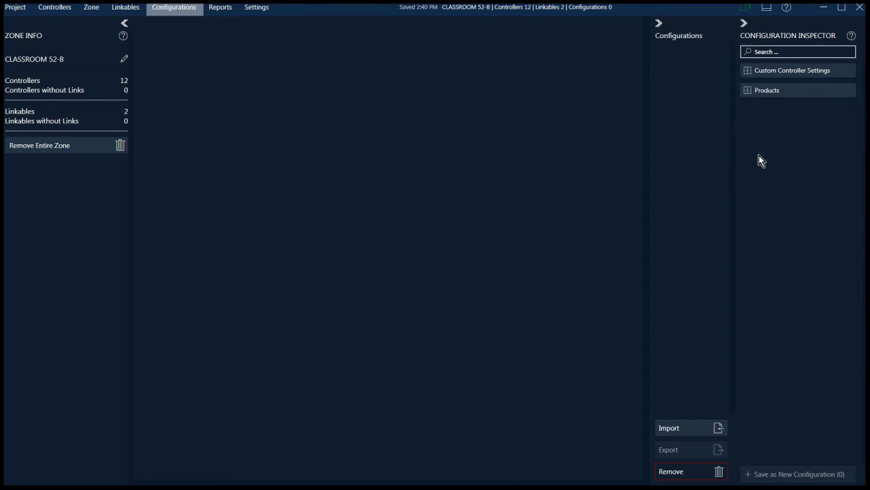
left_click(762, 74)
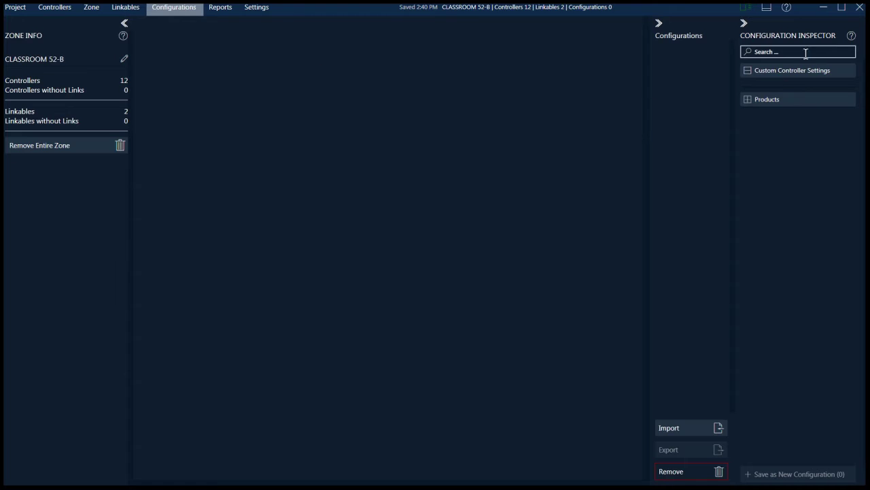
left_click(769, 101)
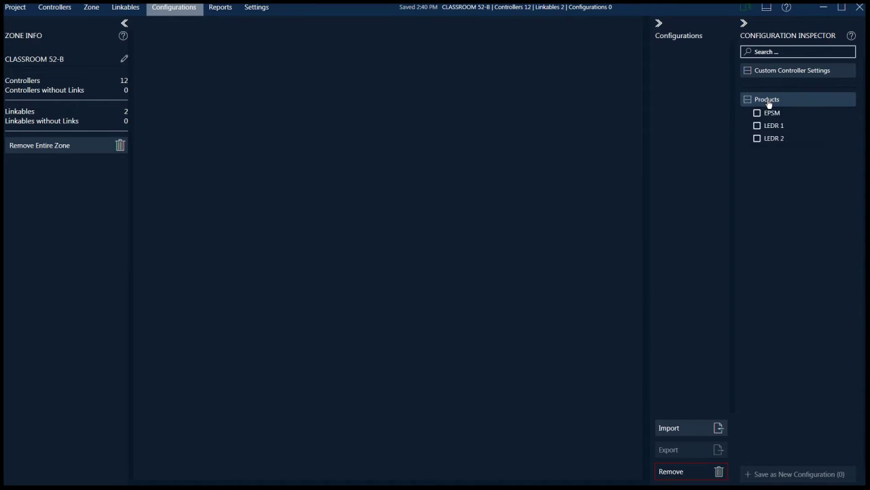
left_click(757, 139)
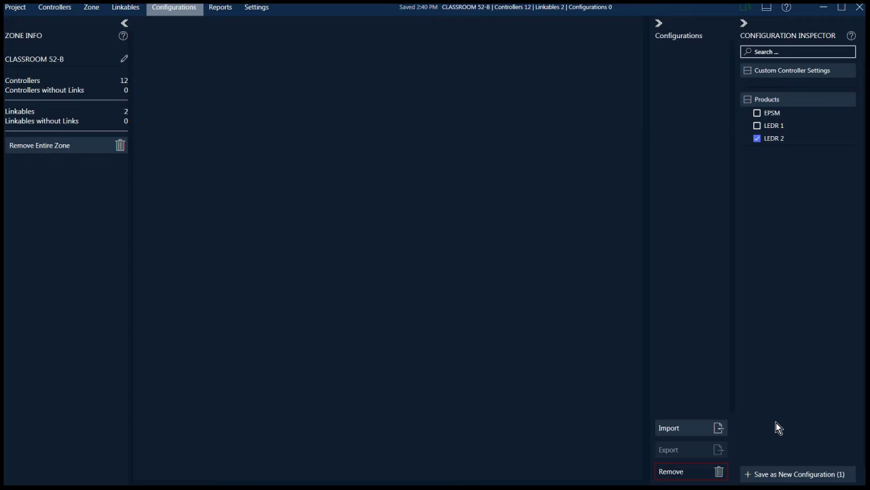
left_click(779, 474)
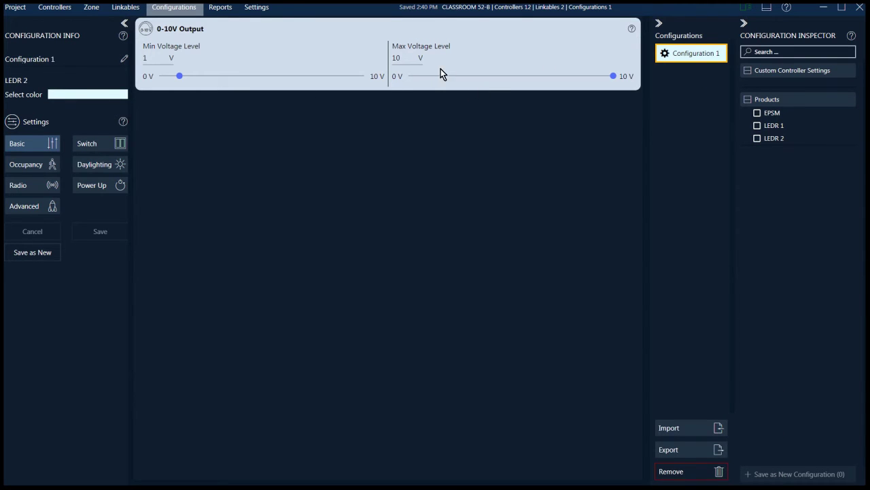
Lower Configuration 1's Max Voltage Level below 10 V and bring up its occupancy settings
left_click_drag(610, 76, 551, 76)
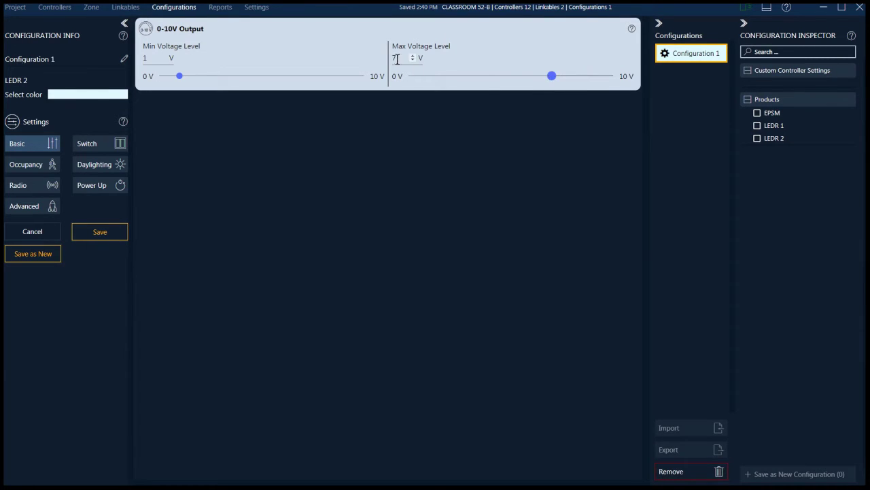
left_click(97, 144)
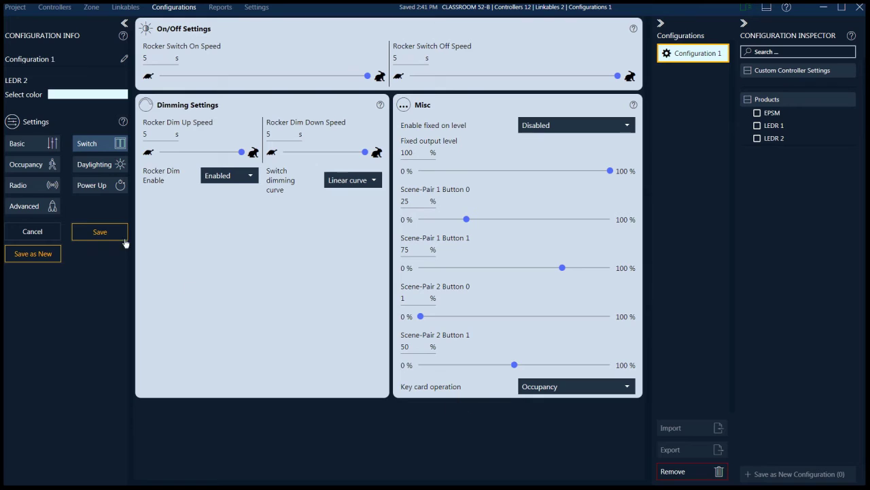
left_click(29, 170)
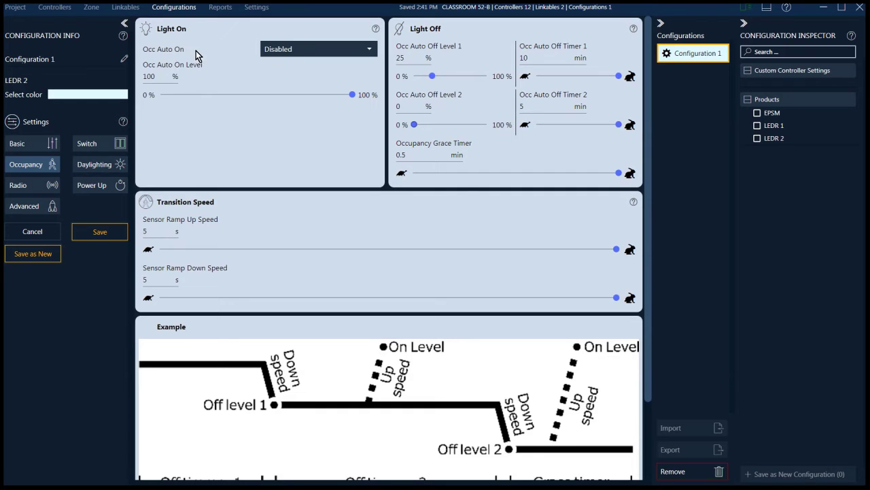
Set Occ Auto On to Disabled, off timers to 20 and 0 minutes, Off Level 1 to 0%, and save
left_click(307, 55)
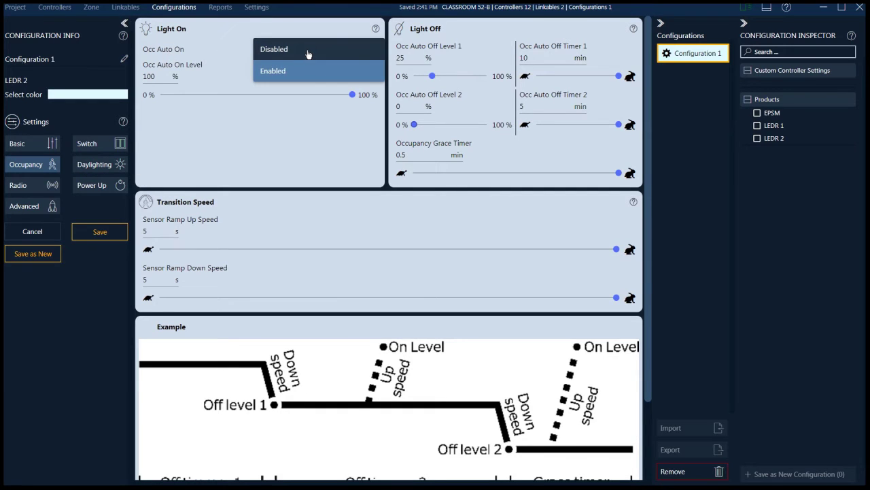
left_click(307, 52)
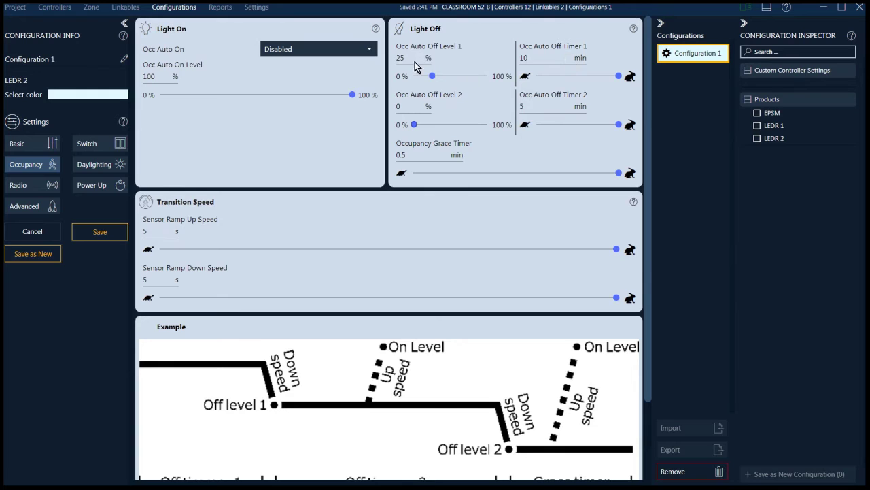
type("5")
left_click_drag(531, 57, 518, 60)
type("20")
left_click_drag(526, 106, 512, 108)
left_click_drag(405, 57, 391, 59)
type("0")
left_click(98, 238)
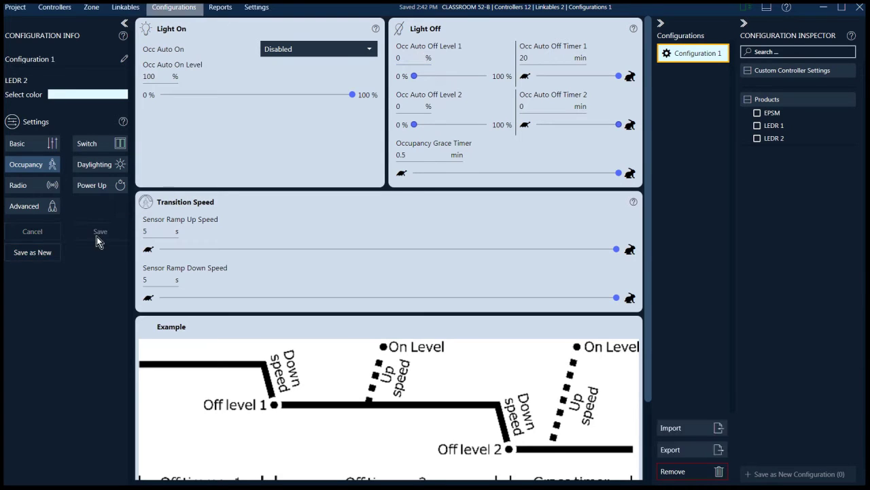
Give Configuration 1 the light-green colour
left_click(88, 95)
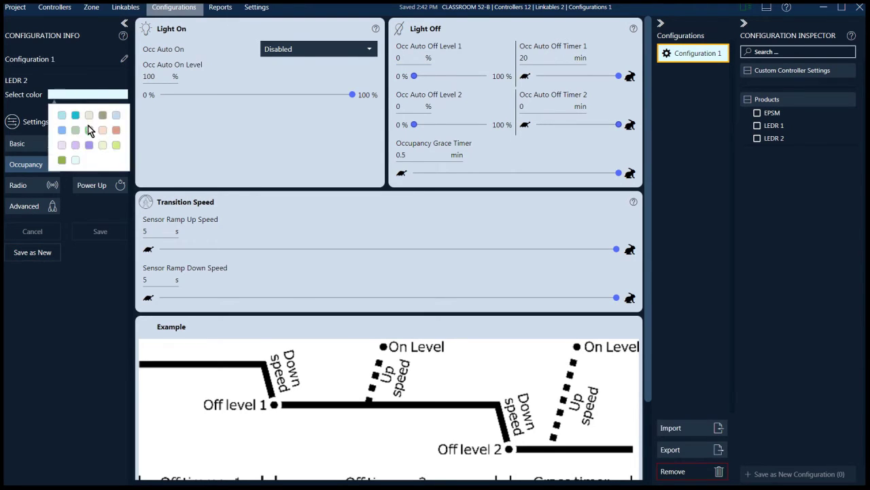
left_click(117, 147)
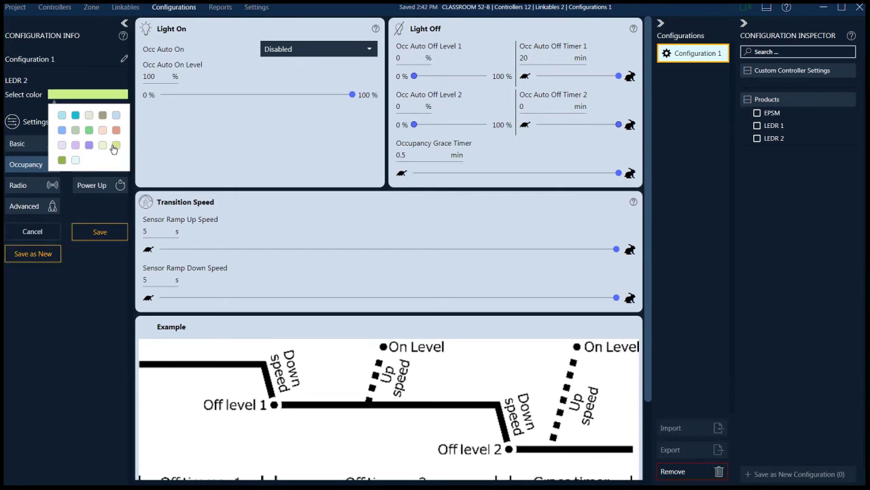
left_click(102, 234)
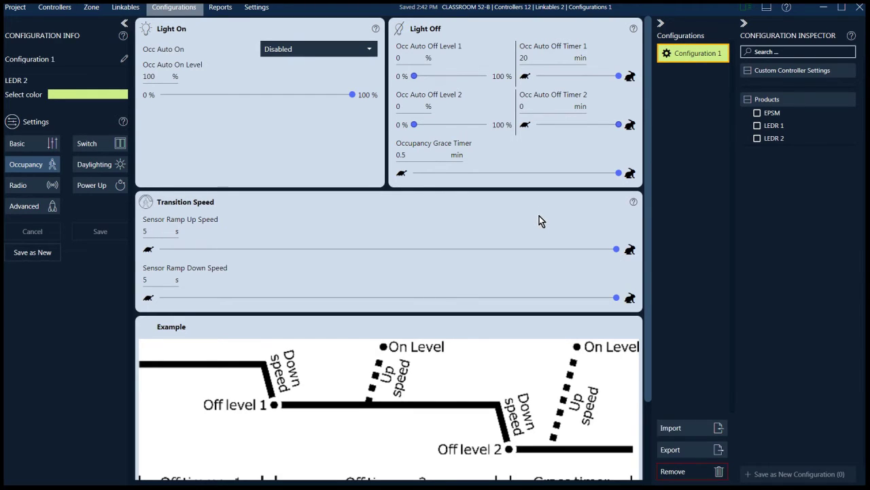
Rename the configuration to DISTRICT Z CLASSROOM SPEC and save it
double_click(55, 59)
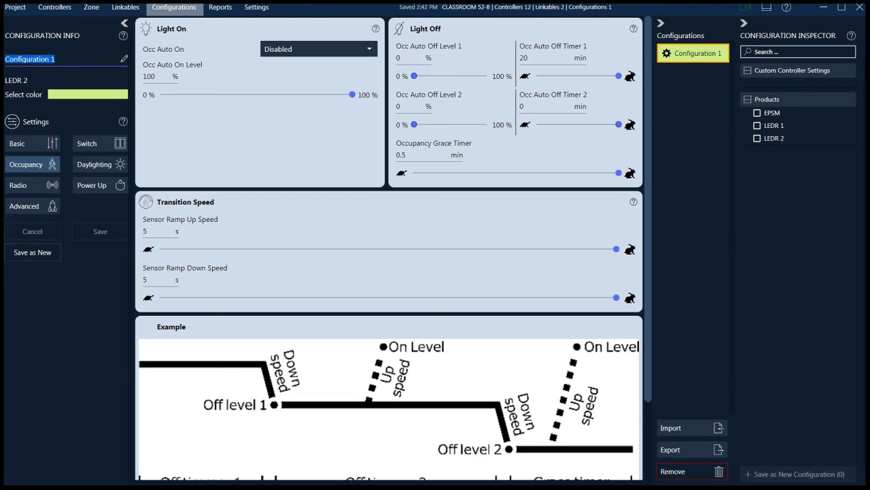
type("DISTR")
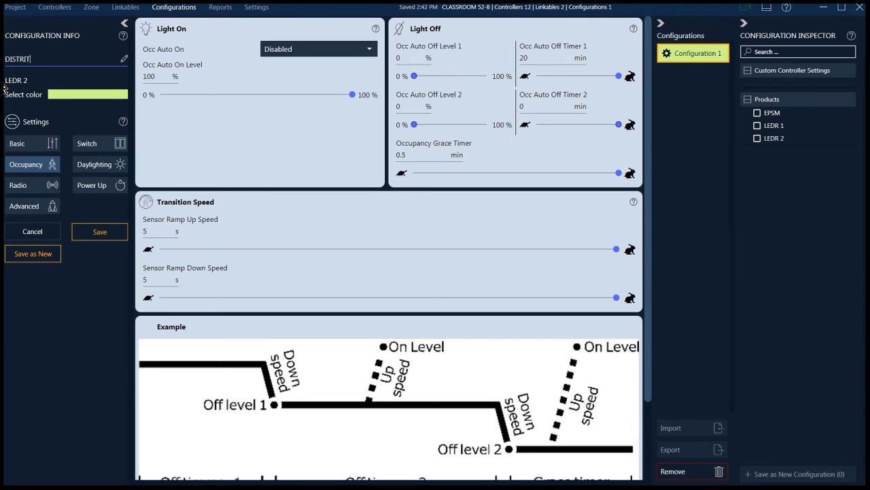
type("ICT Z SPEC")
key("BackSpace")
type("CLASSROOM SPEC")
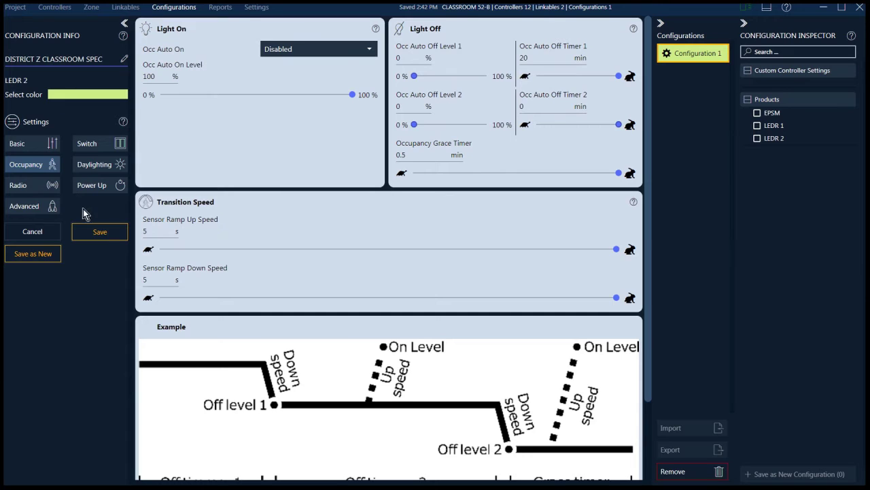
left_click(103, 235)
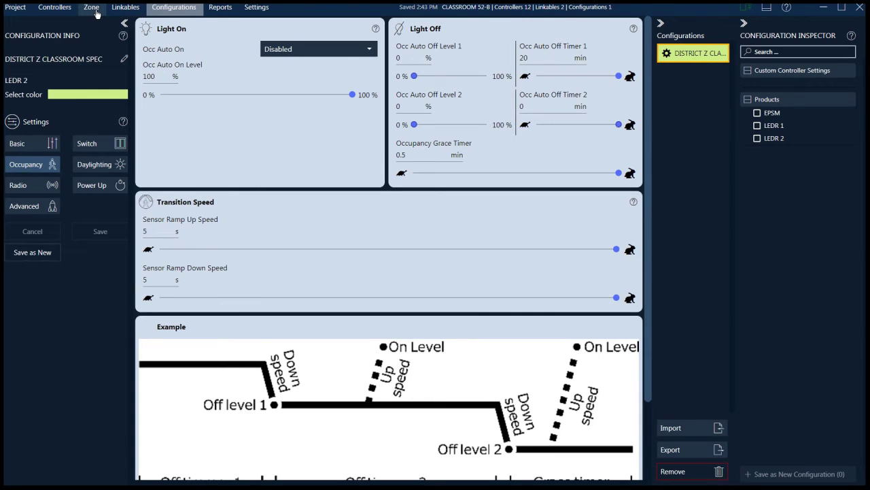
Give controller LEDDU-W-EO-6E0 a saved private setting with Max Voltage Level 7 V
left_click(93, 8)
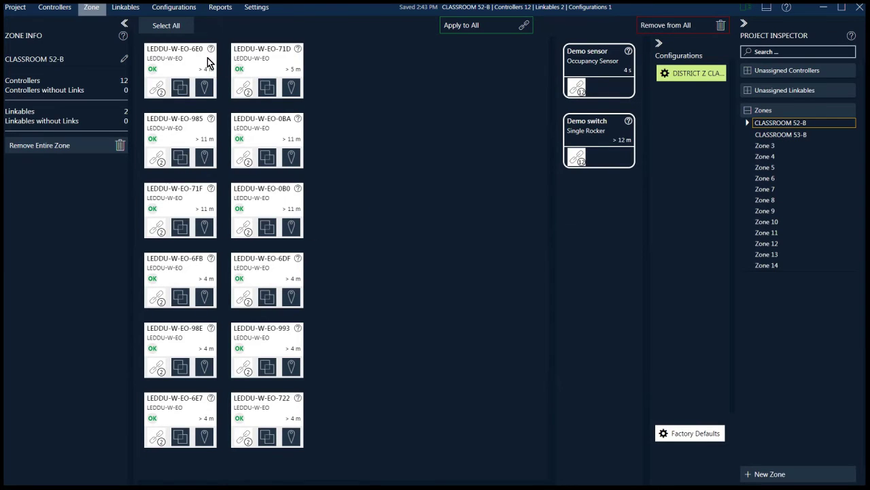
left_click(191, 63)
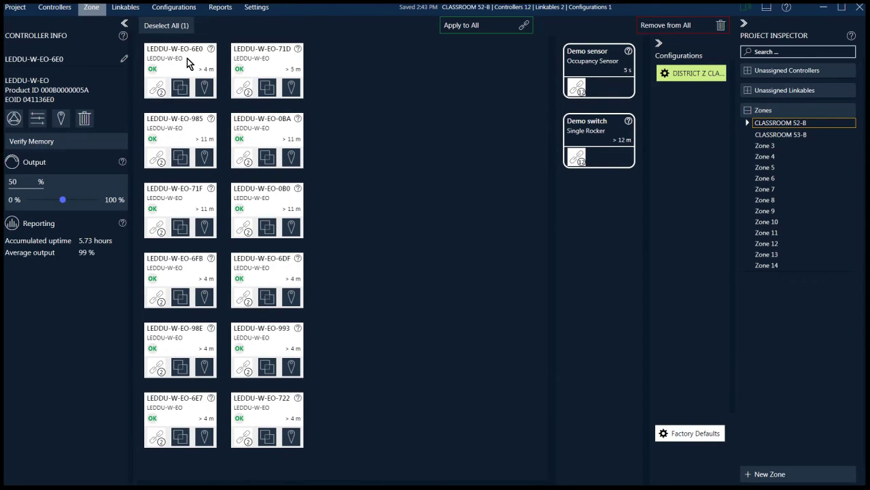
left_click(37, 119)
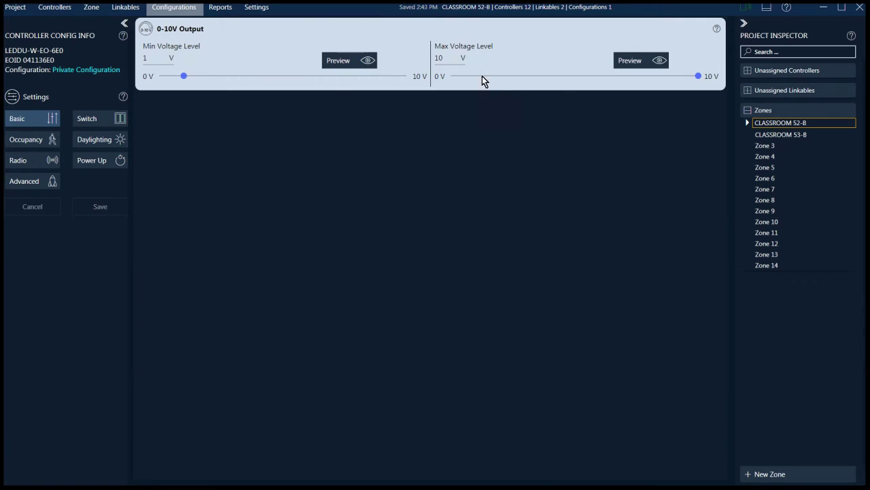
left_click_drag(687, 75, 624, 76)
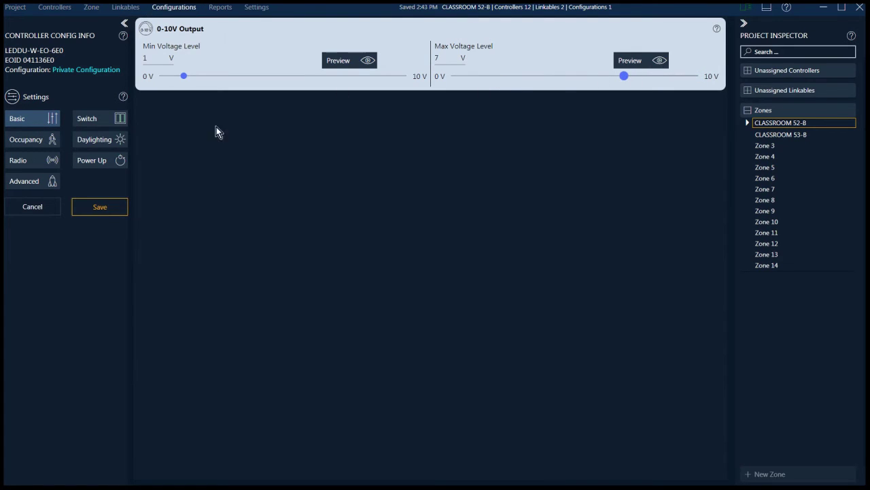
left_click(91, 211)
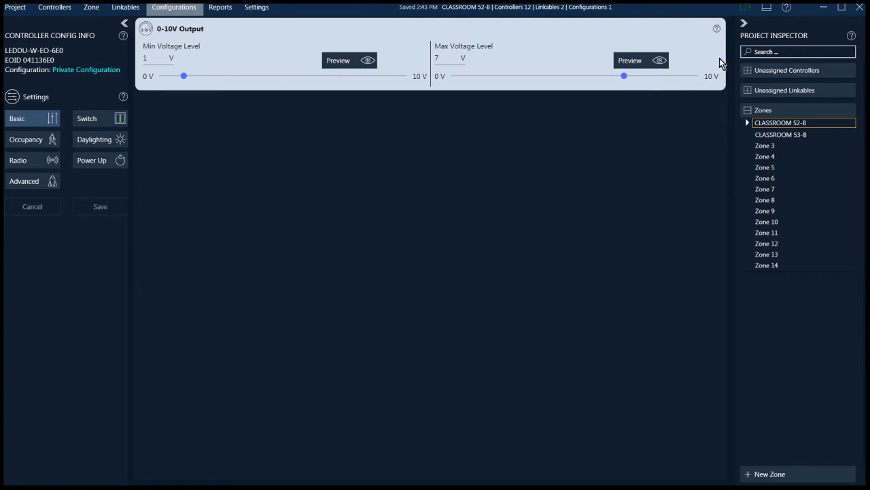
left_click(90, 9)
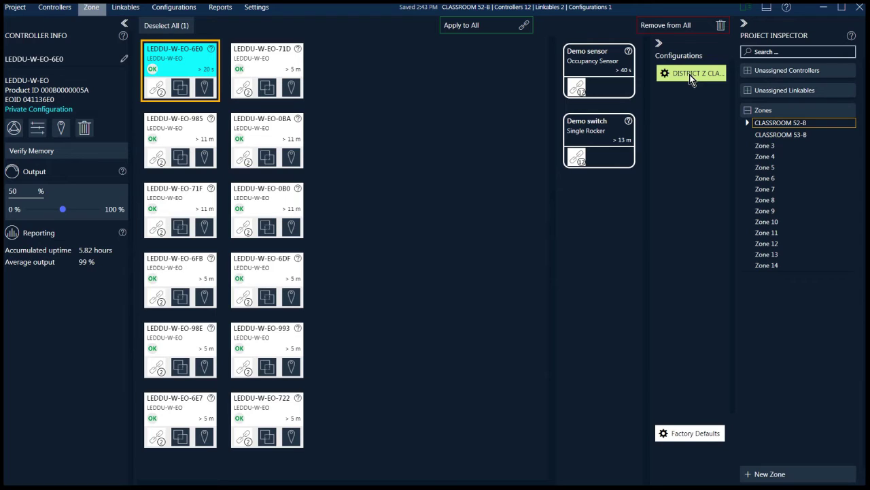
Apply DISTRICT Z CLASSROOM SPEC to all 12 controllers via the Apply to All bar
left_click_drag(689, 74, 474, 24)
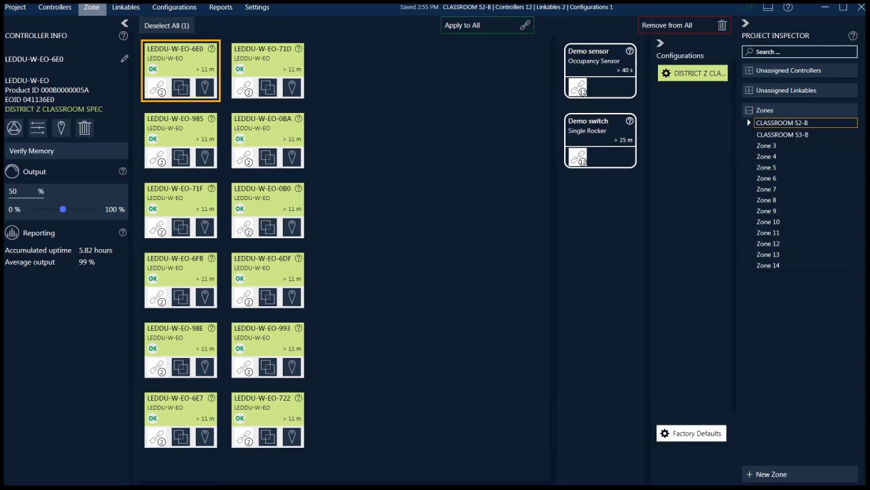
left_click(125, 8)
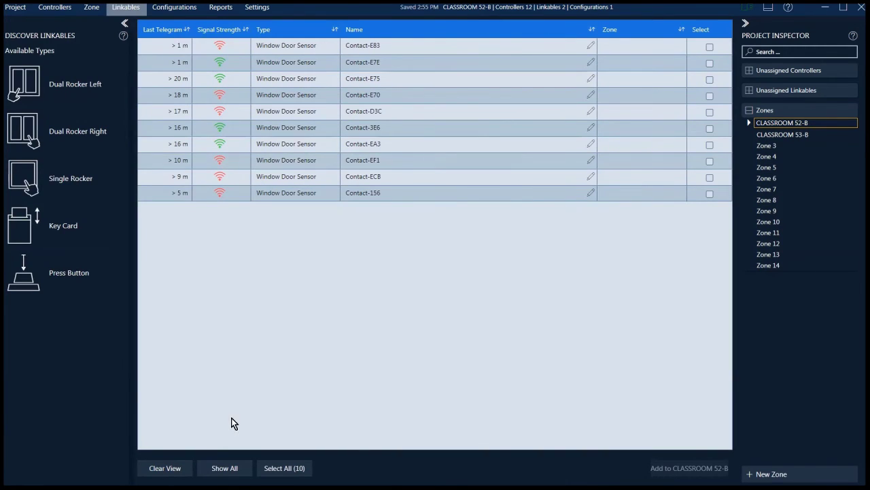
Clear the linkables list and add dual rocker DualRockerLeft-082 to CLASSROOM 52-B
left_click(165, 469)
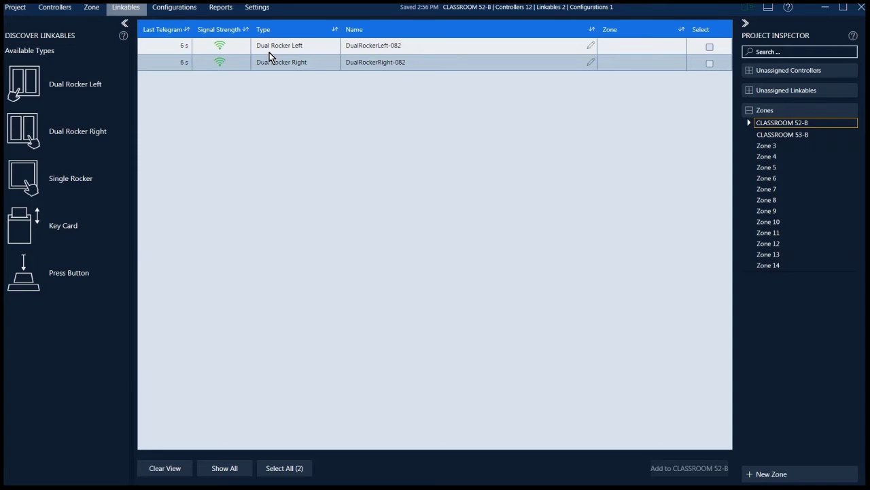
left_click(372, 69)
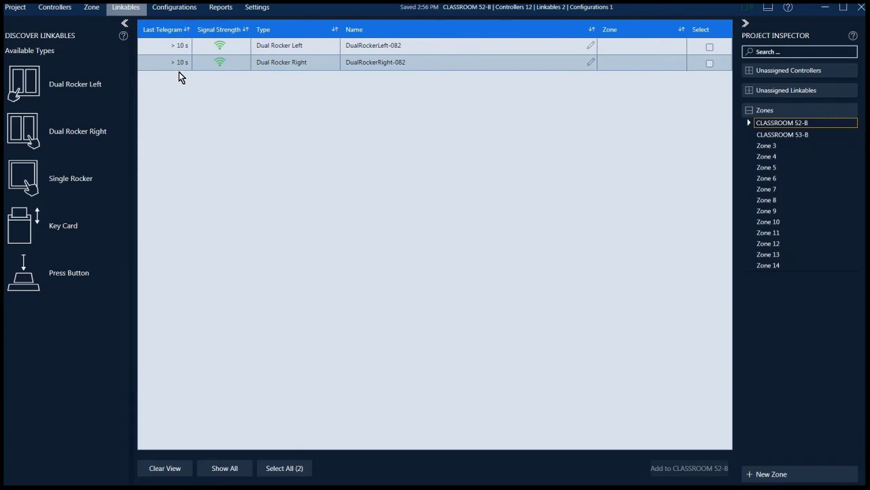
double_click(509, 49)
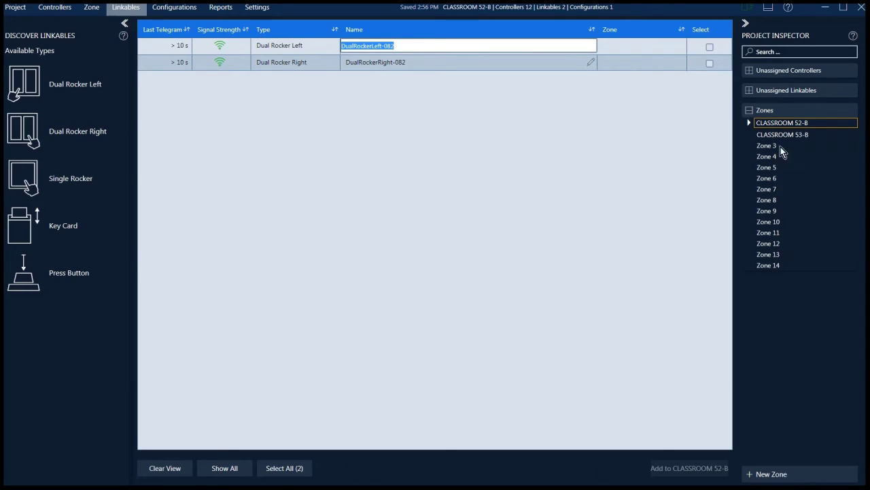
left_click(785, 125)
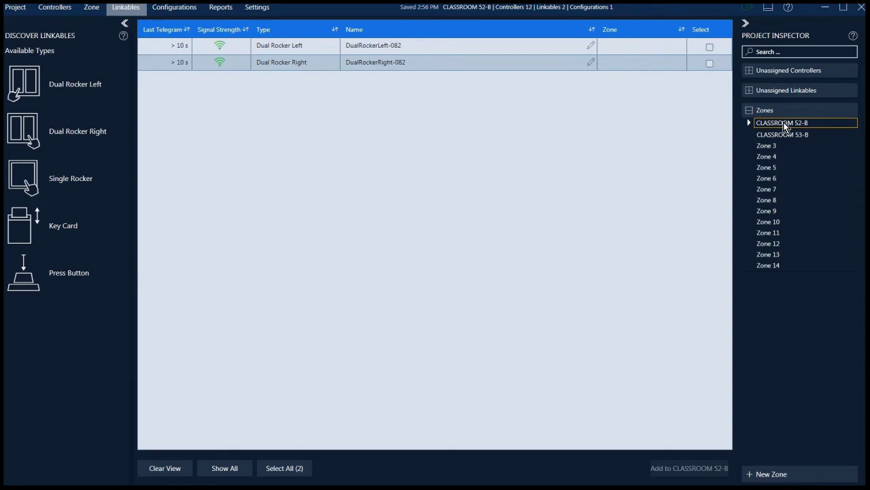
left_click(710, 49)
left_click(689, 468)
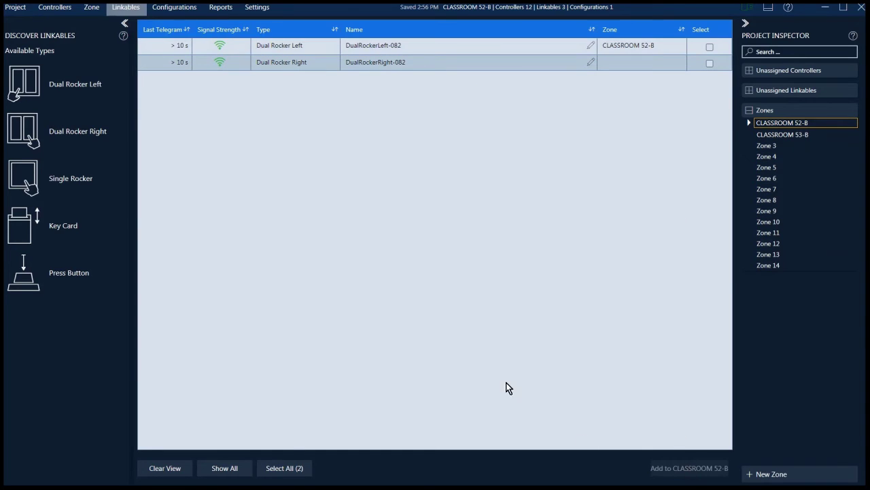
left_click(91, 7)
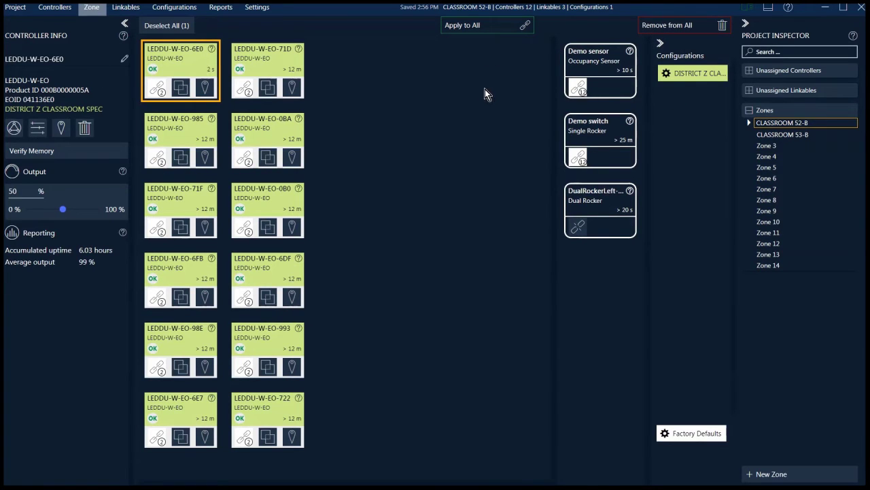
Change the DualRockerLeft-082 switch's name to DEMO DUAL
left_click(596, 202)
left_click(86, 60)
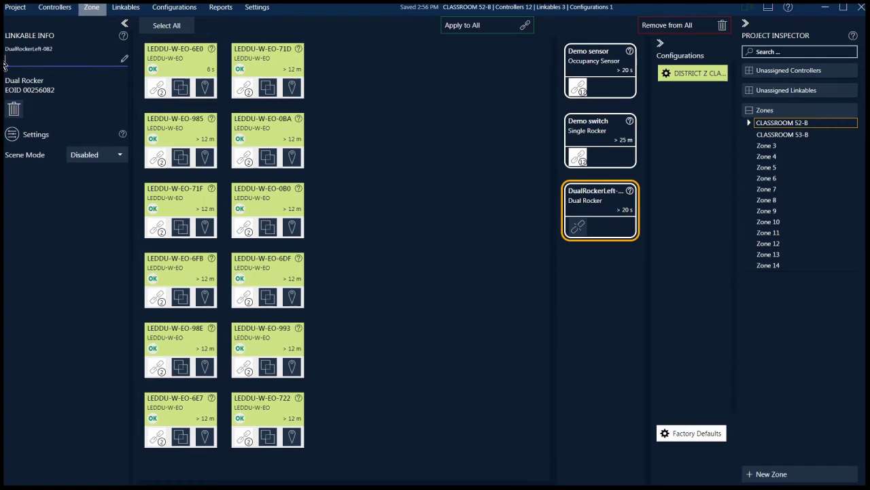
type("DEMO DUAL")
key("Return")
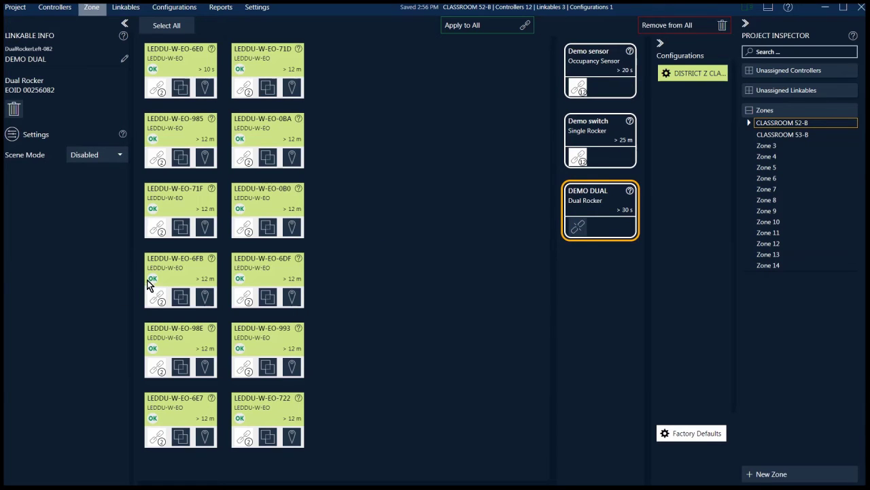
Link DEMO DUAL to controllers 6FB, 6DF, 98E, 993, 722 and 6E7
left_click(167, 273)
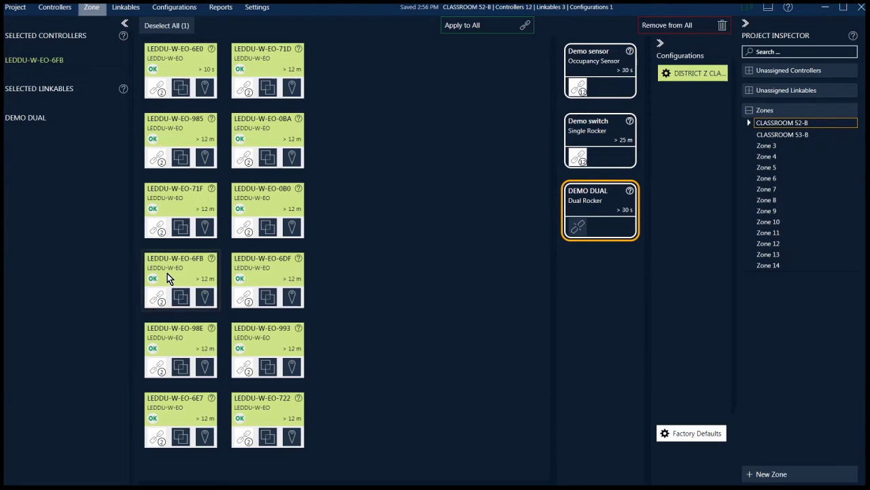
left_click(279, 272)
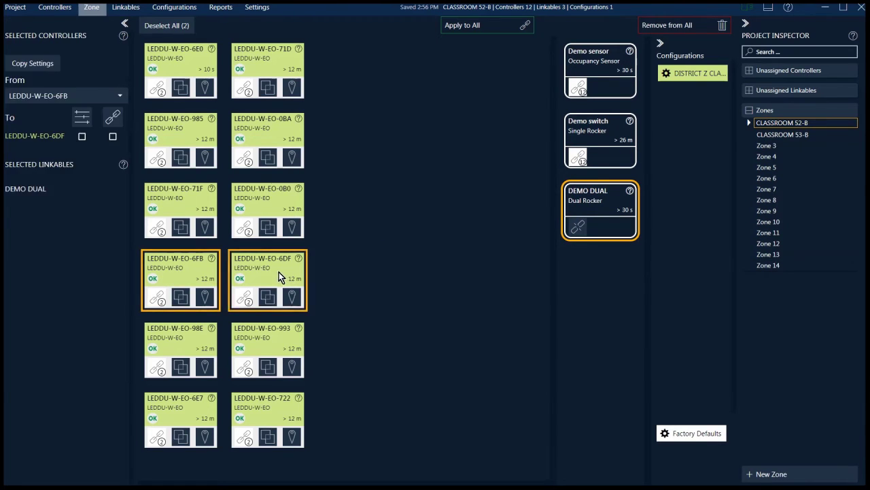
left_click(193, 346)
left_click(276, 346)
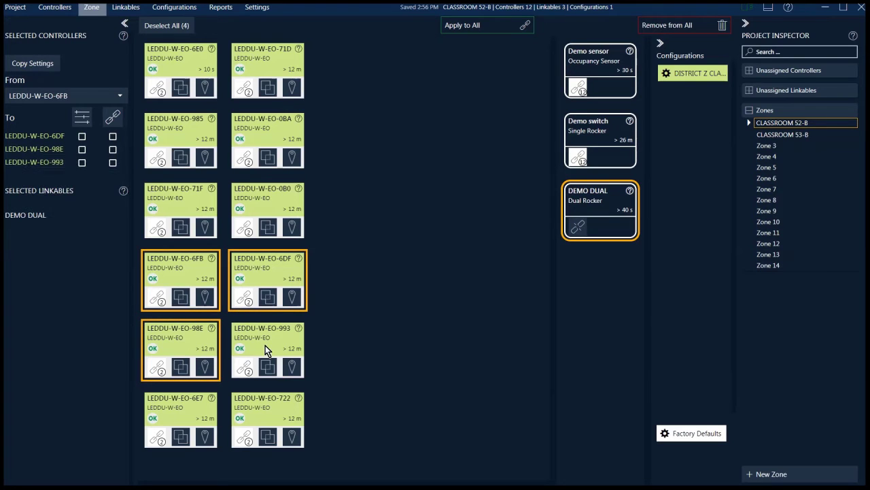
left_click(265, 409)
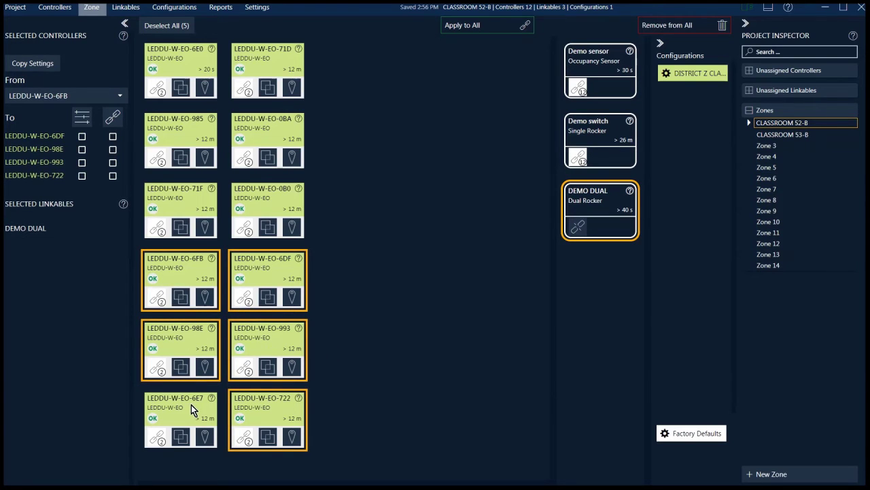
left_click(191, 405)
left_click_drag(589, 202, 310, 275)
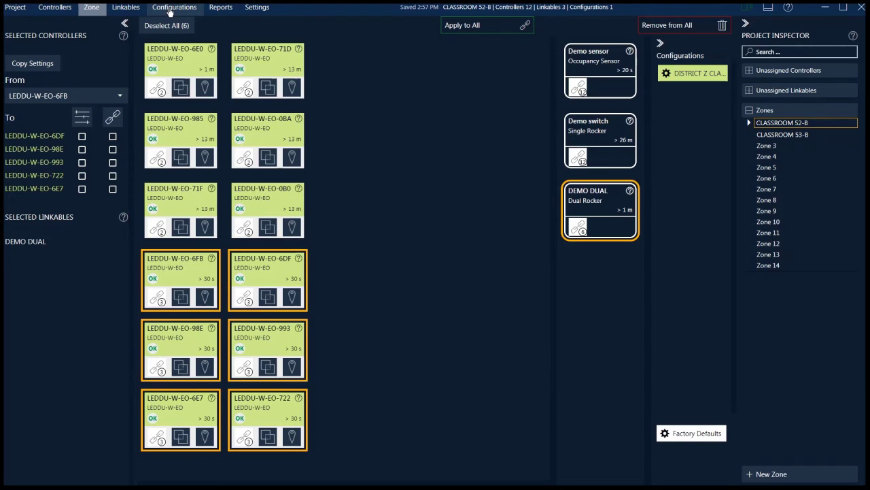
Import the DISTRICT X CLASSROOM SPEC1.navc configuration file into the project
left_click(170, 12)
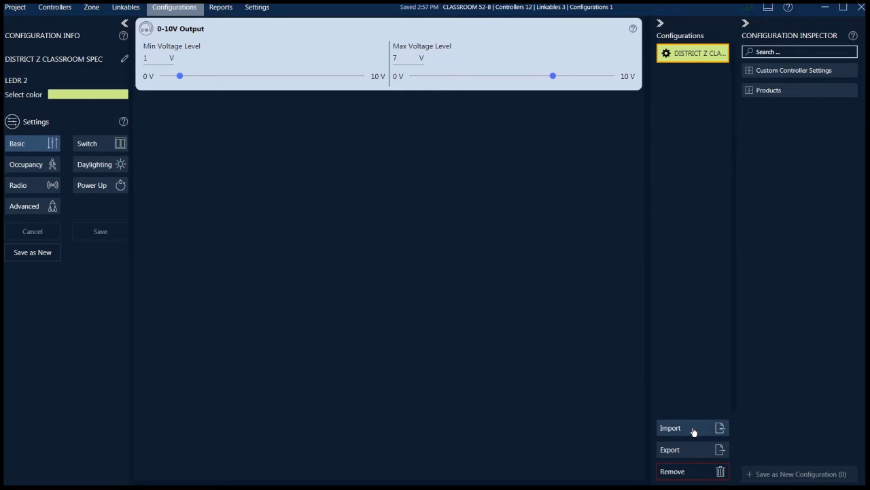
left_click(699, 429)
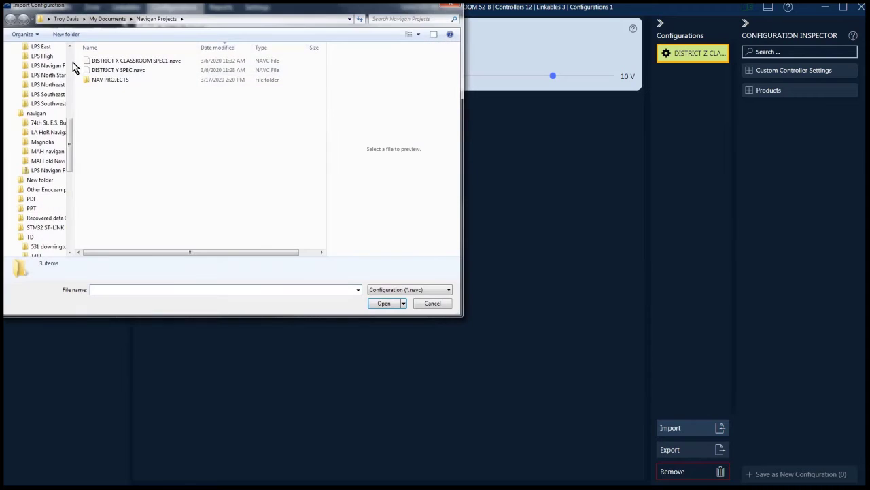
left_click(151, 62)
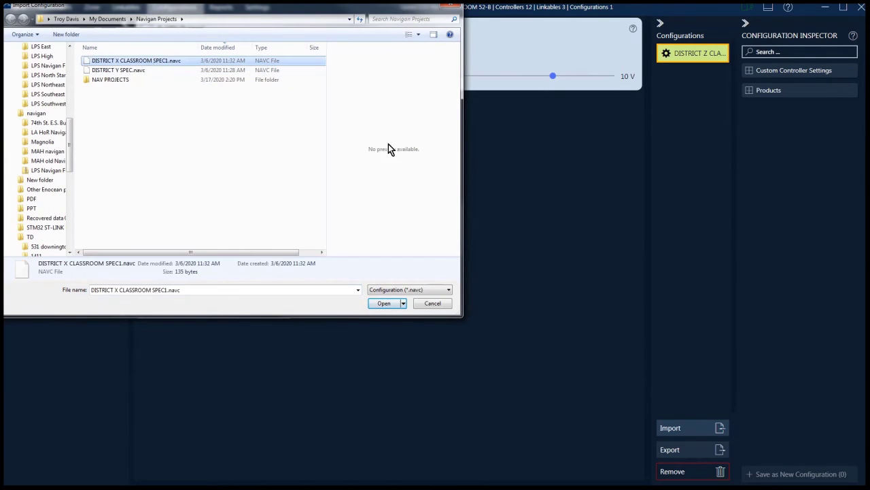
left_click(379, 304)
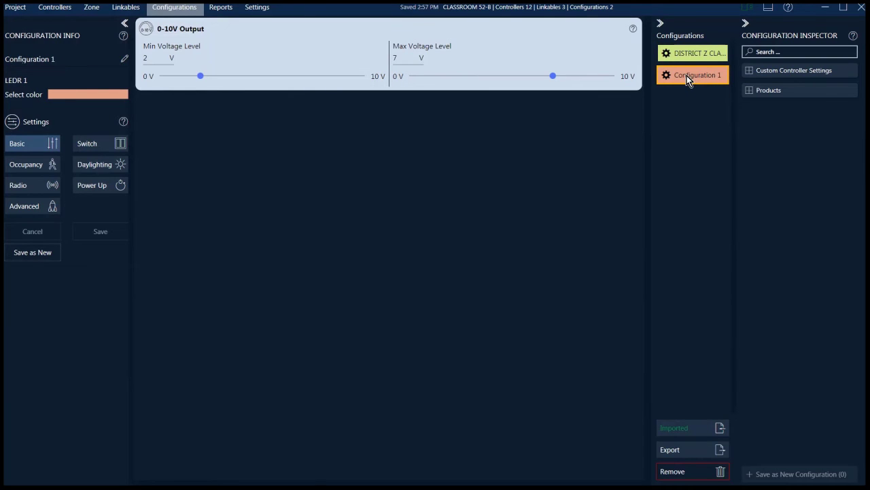
Rename the imported configuration to CLASSROOM Y SPEC, save it, and return to the zone layout
left_click_drag(66, 59, 4, 62)
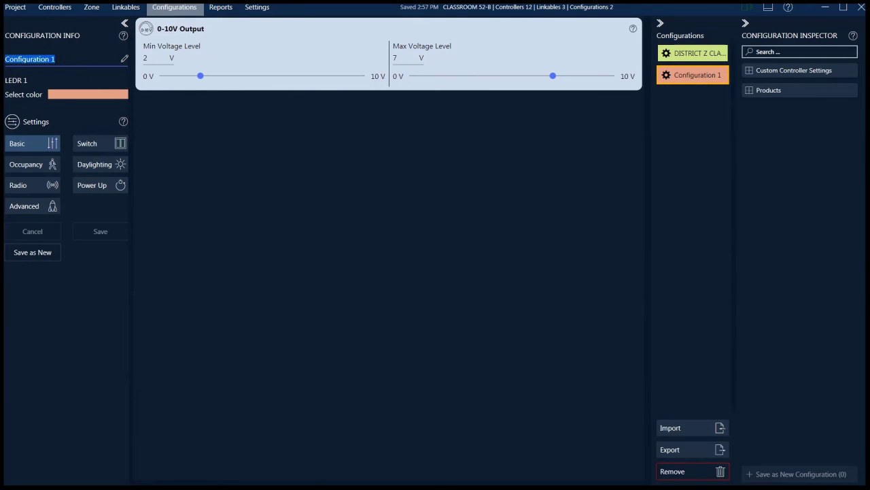
type("CLASS")
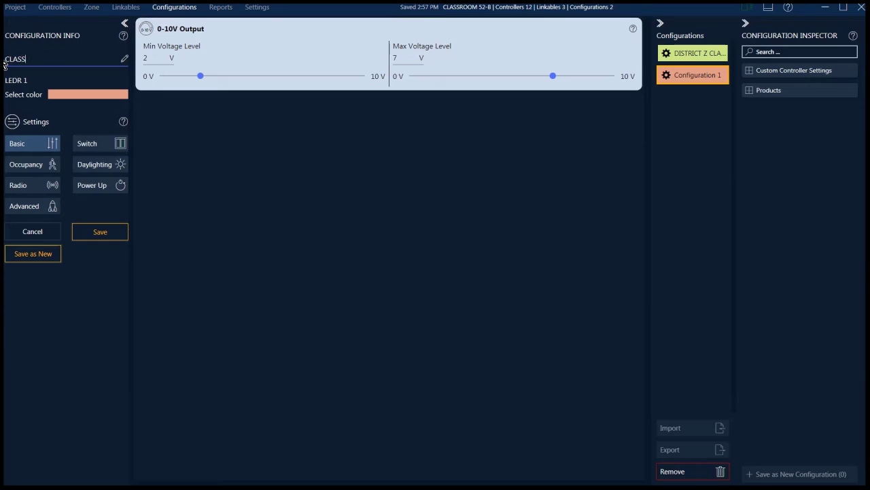
type("ROOM Y SPEC")
left_click(238, 127)
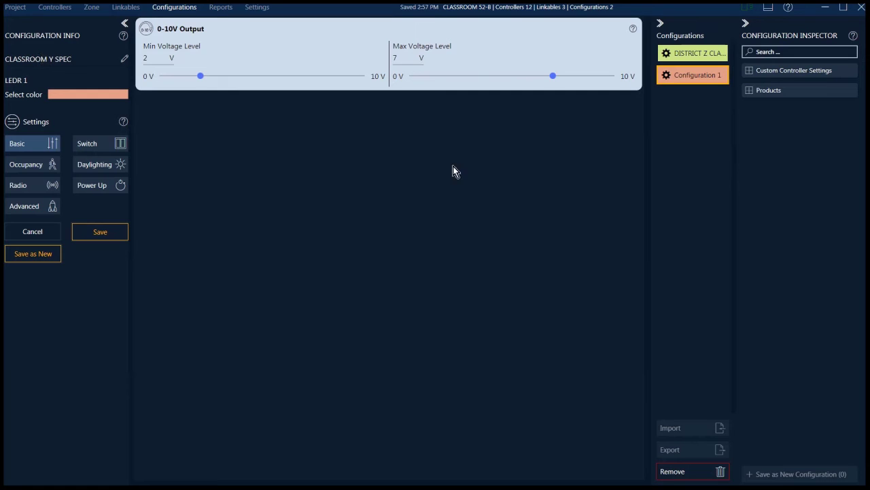
left_click(95, 236)
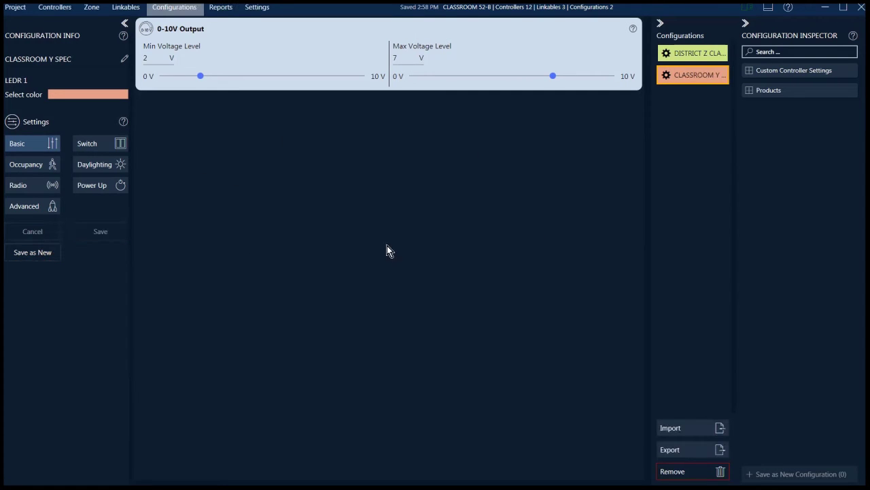
left_click(100, 8)
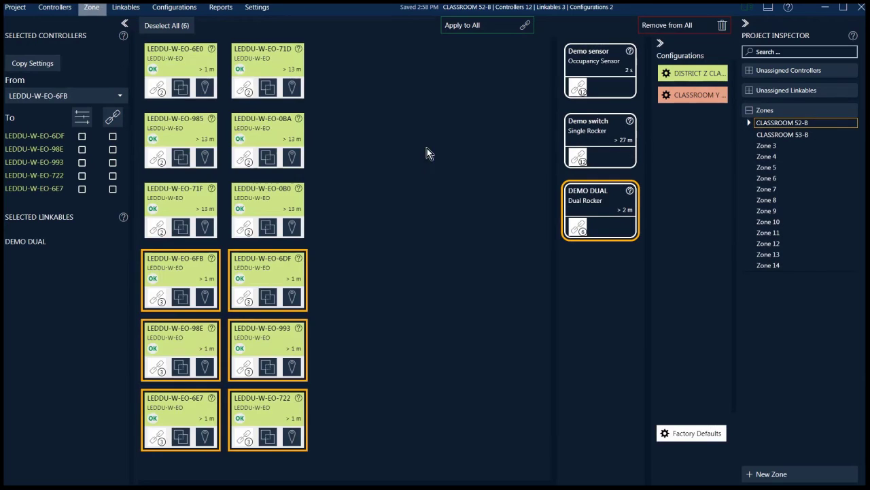
Apply CLASSROOM Y SPEC to controllers 6E0, 71D, 985 and 0BA, then restore DISTRICT Z CLASSROOM SPEC
left_click(183, 69)
left_click(284, 66)
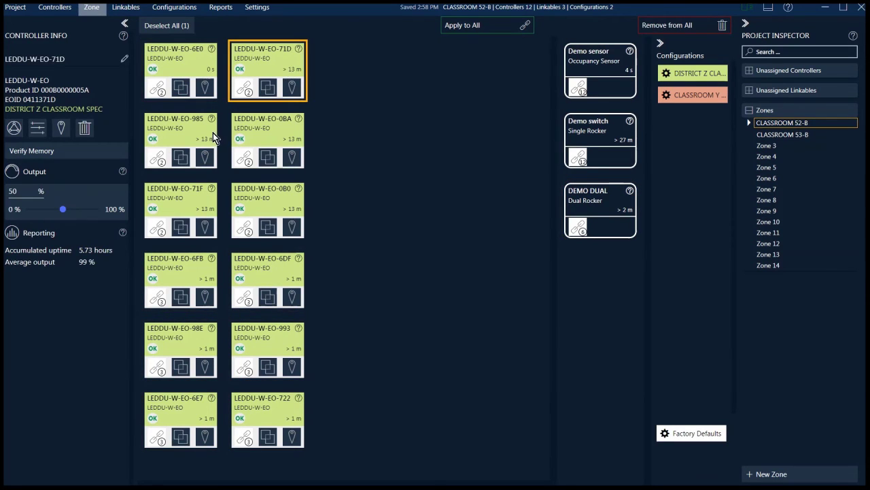
left_click(180, 65, "ctrl")
left_click(166, 125, "ctrl")
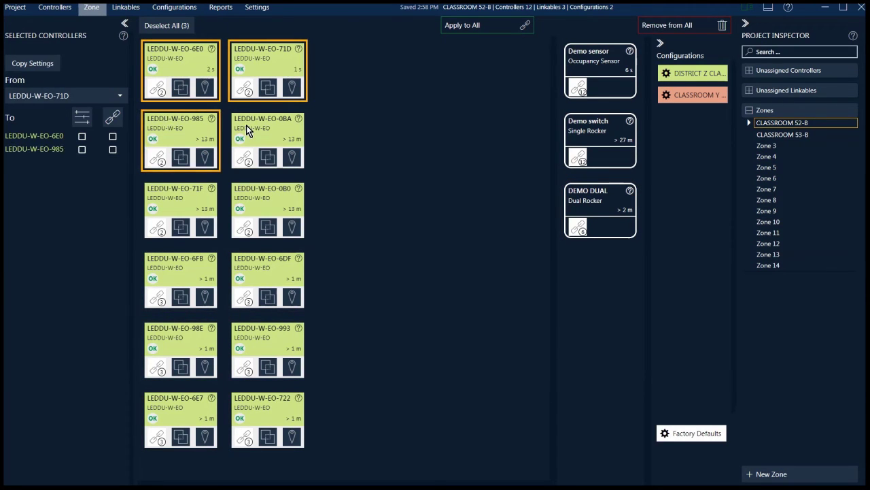
left_click(247, 125, "ctrl")
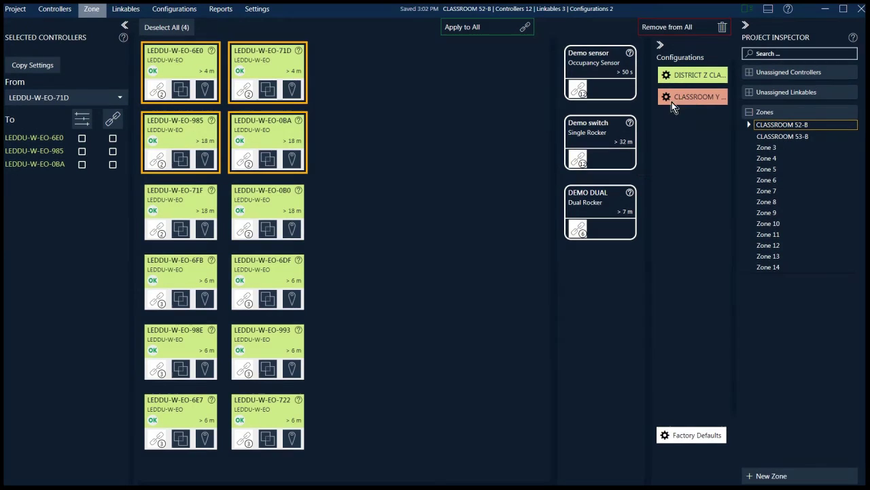
left_click_drag(689, 98, 164, 58)
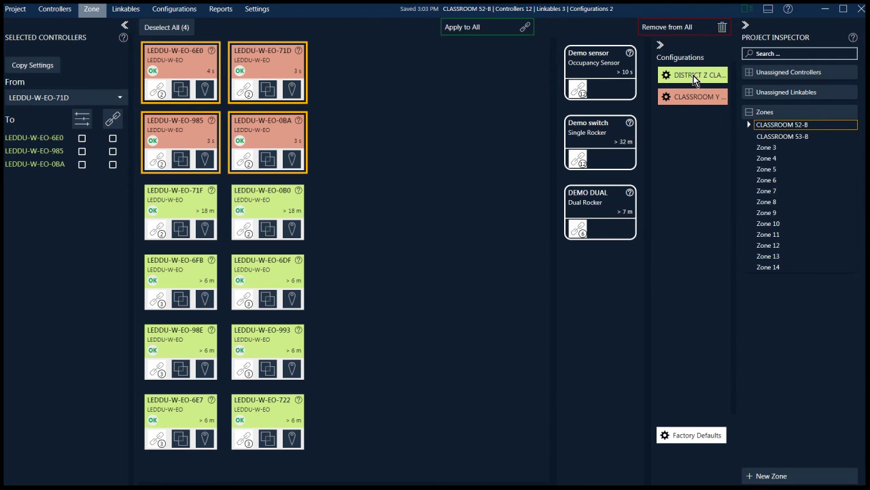
left_click_drag(694, 76, 259, 61)
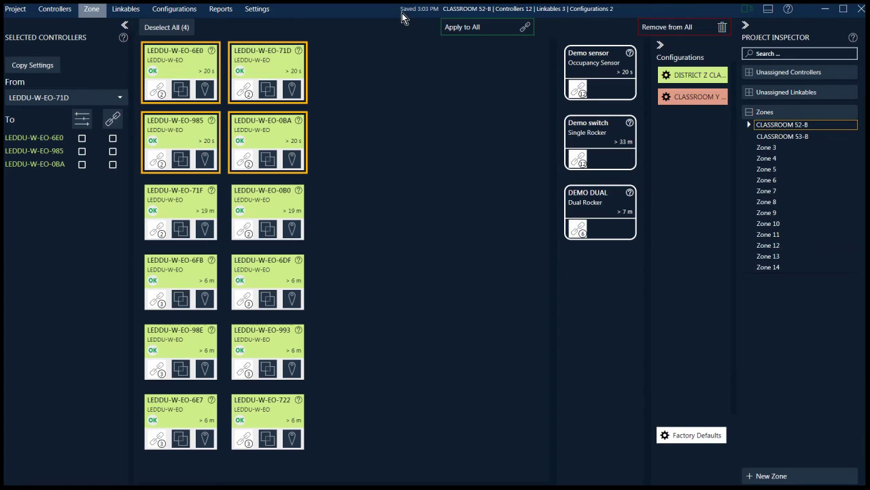
mouse_move(482, 488)
Give controller 71F alone CLASSROOM Y SPEC, then switch it back to DISTRICT Z CLASSROOM SPEC
left_click(259, 213)
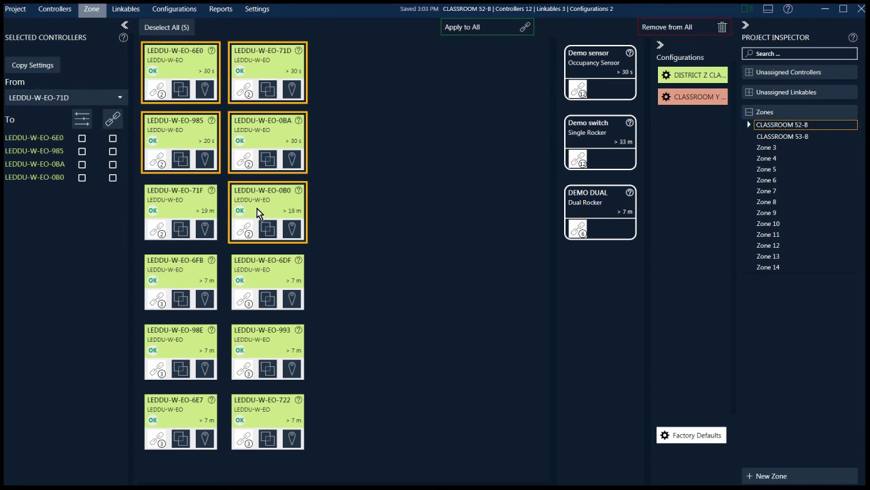
left_click(203, 209)
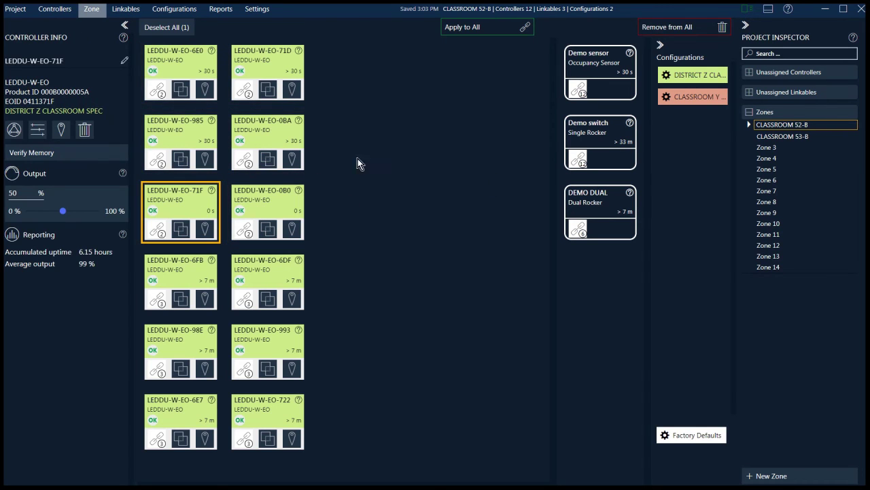
left_click_drag(667, 100, 177, 210)
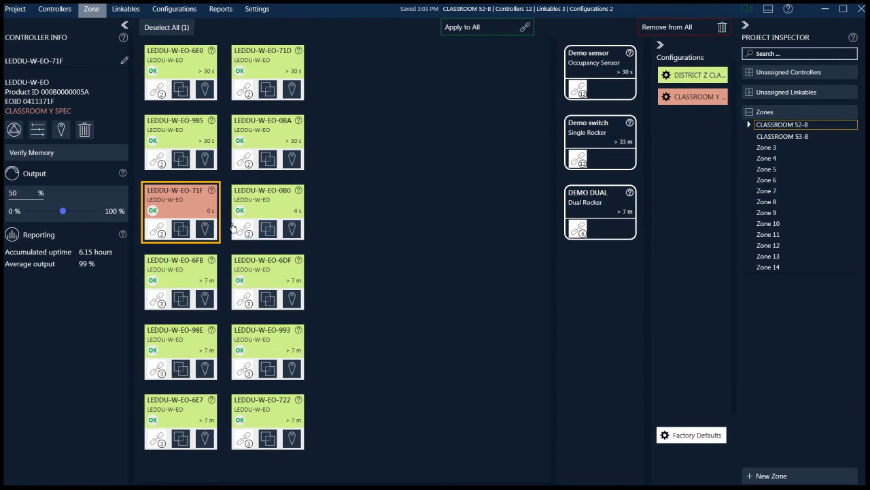
mouse_move(622, 488)
left_click_drag(714, 77, 194, 195)
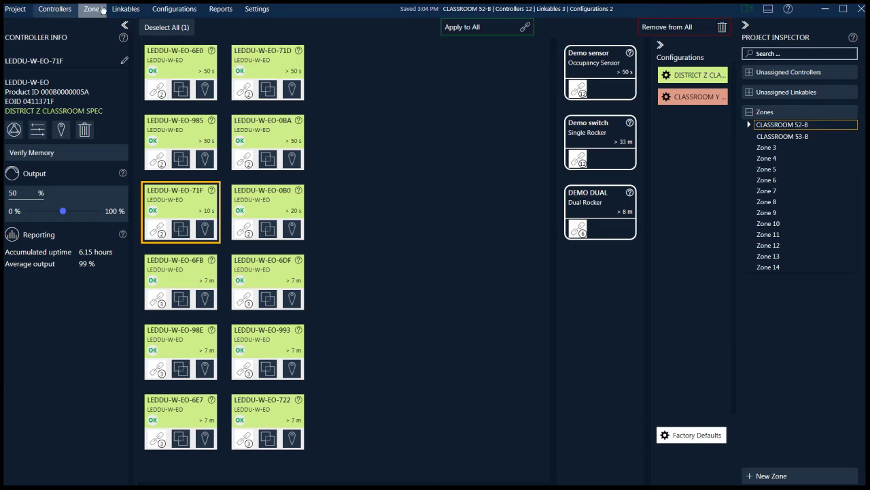
Display the CLASSROOM 52-B configuration report and scroll through its contents
left_click(219, 9)
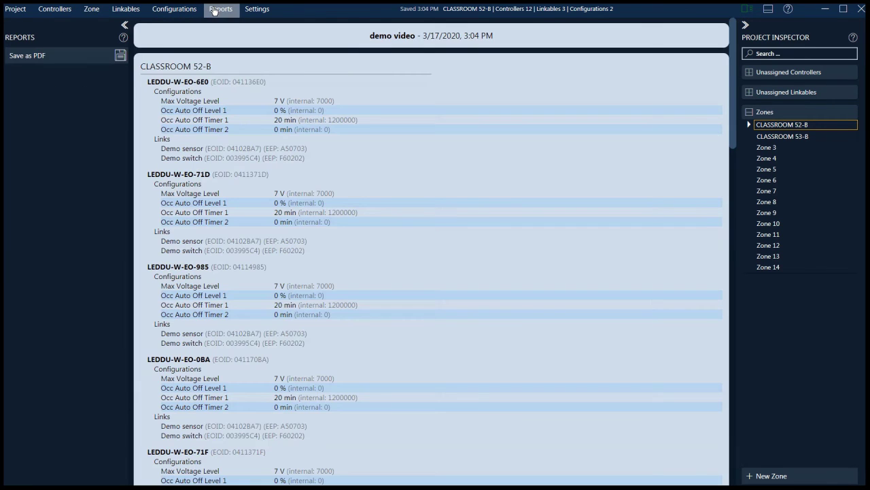
scroll(276, 185, "down", 15)
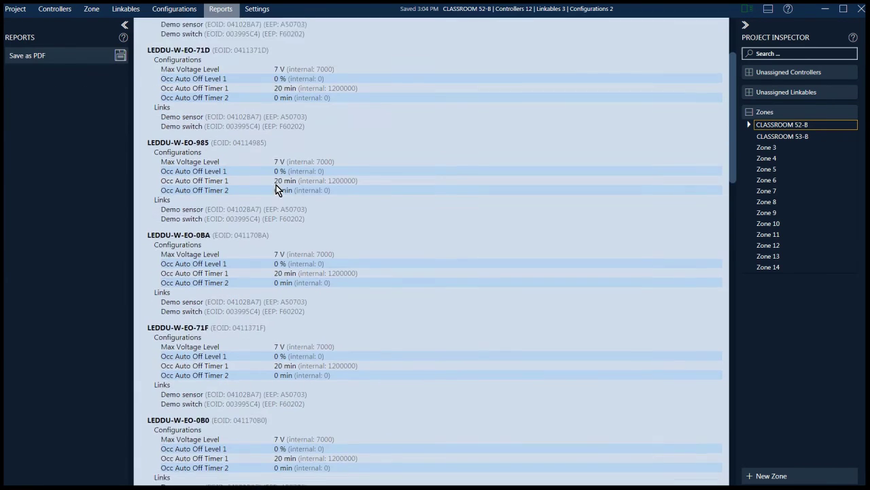
scroll(276, 185, "down", 5)
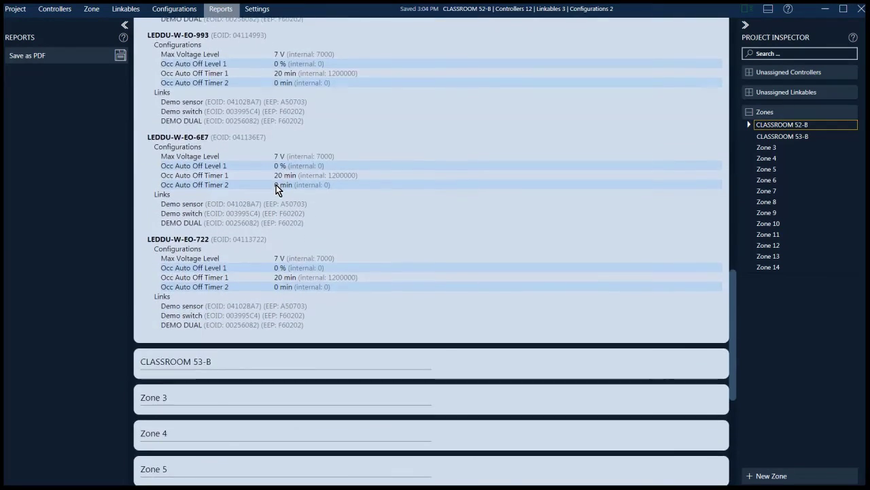
scroll(276, 191, "up", 3)
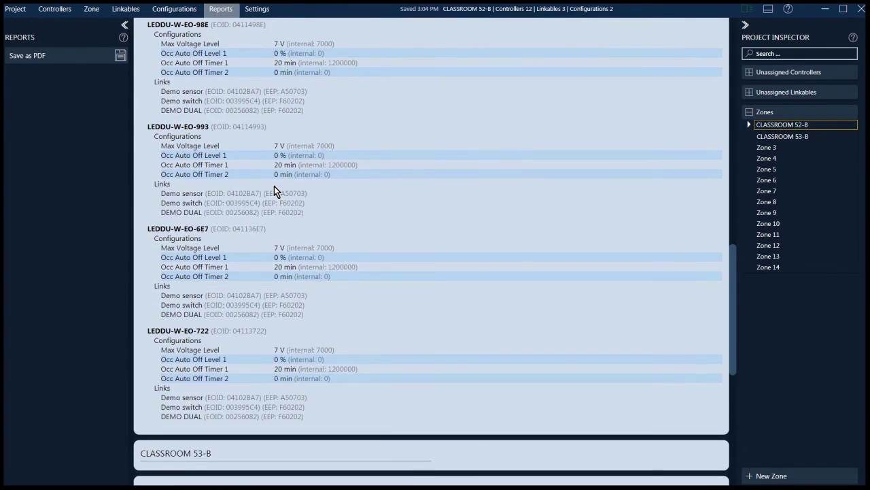
scroll(274, 188, "down", 4)
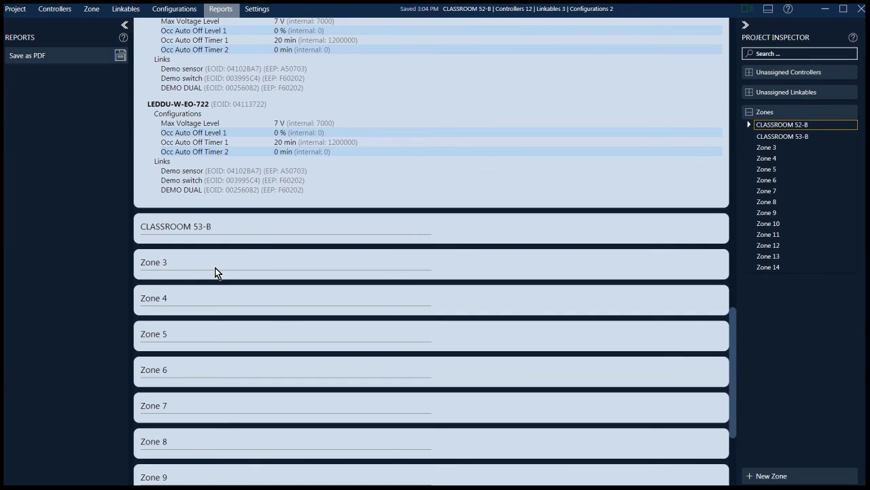
scroll(219, 449, "down", 3)
scroll(208, 283, "up", 10)
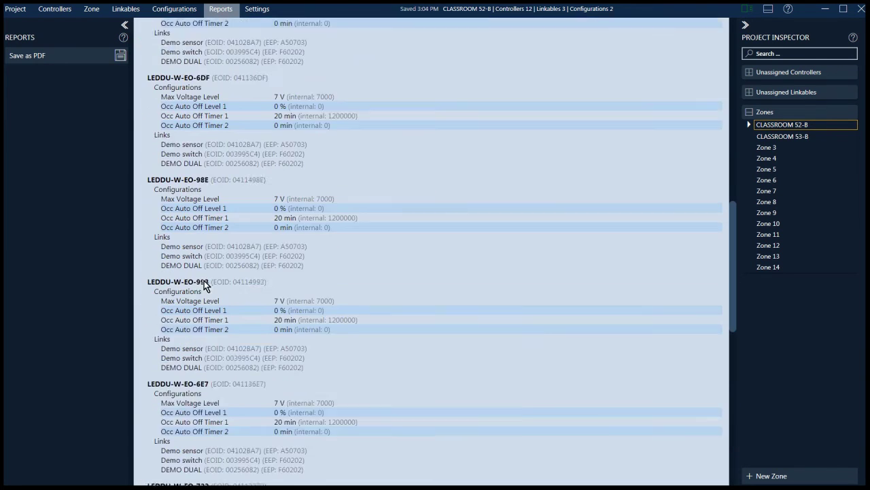
Save the configuration report as a PDF file
left_click(58, 56)
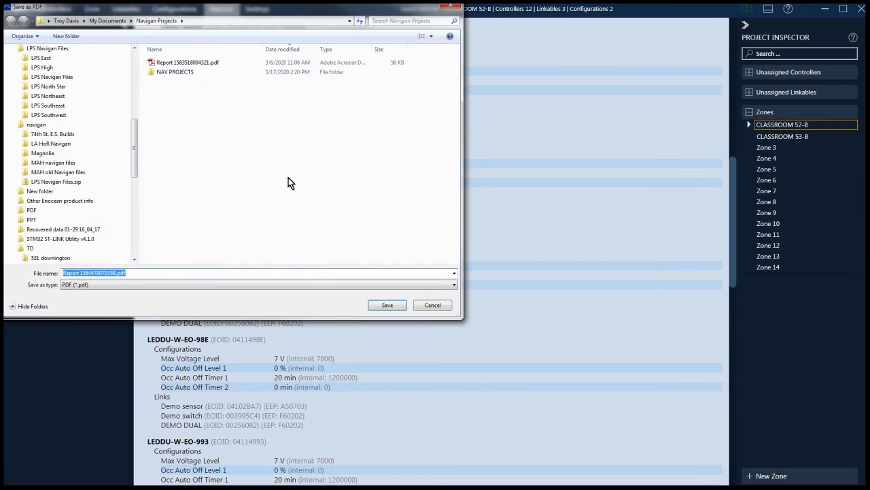
left_click(385, 304)
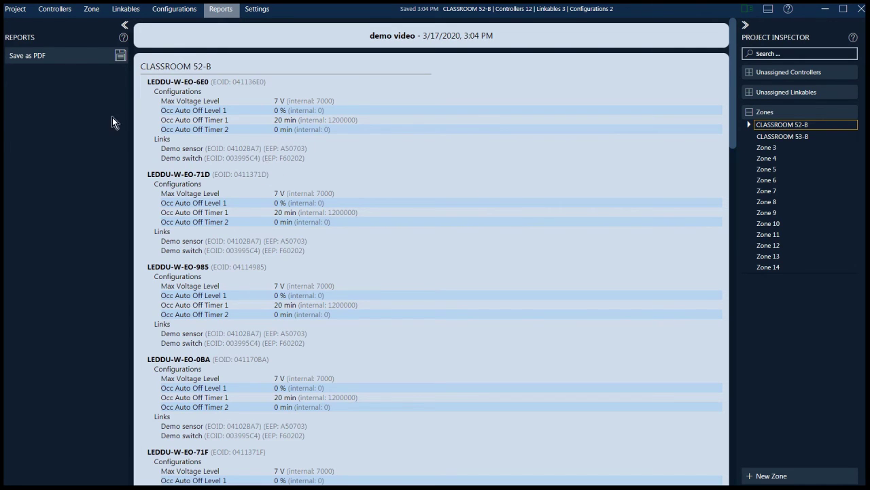
mouse_move(125, 484)
Set the zone lock code to Custom with an eight-digit custom code, then view the report again
left_click(257, 10)
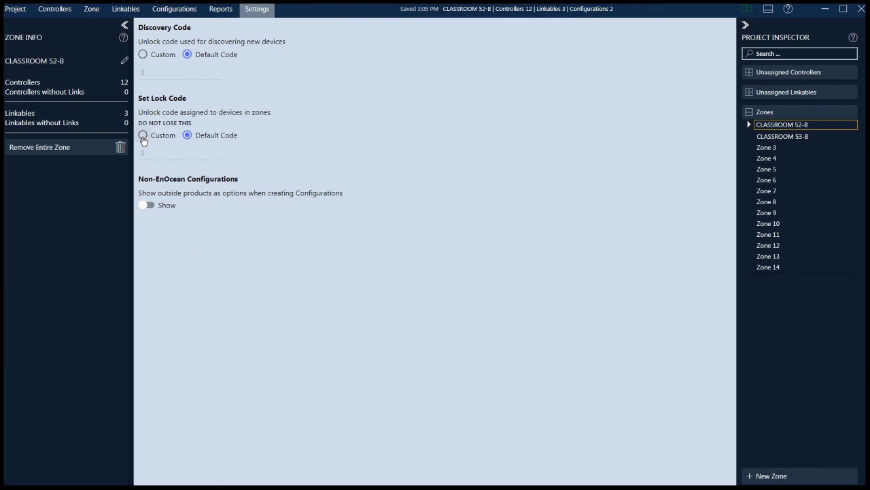
left_click(143, 136)
left_click(219, 151)
left_click(220, 151)
left_click(220, 151)
key("BackSpace")
type("12345678")
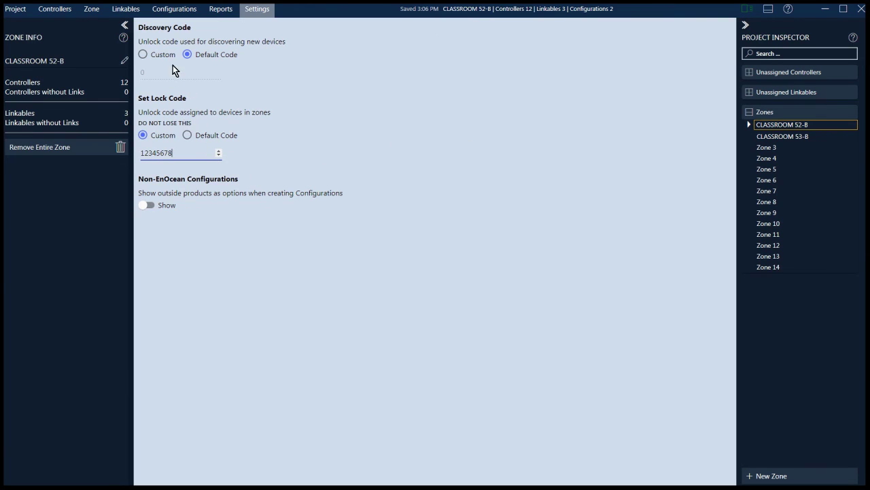
left_click(219, 9)
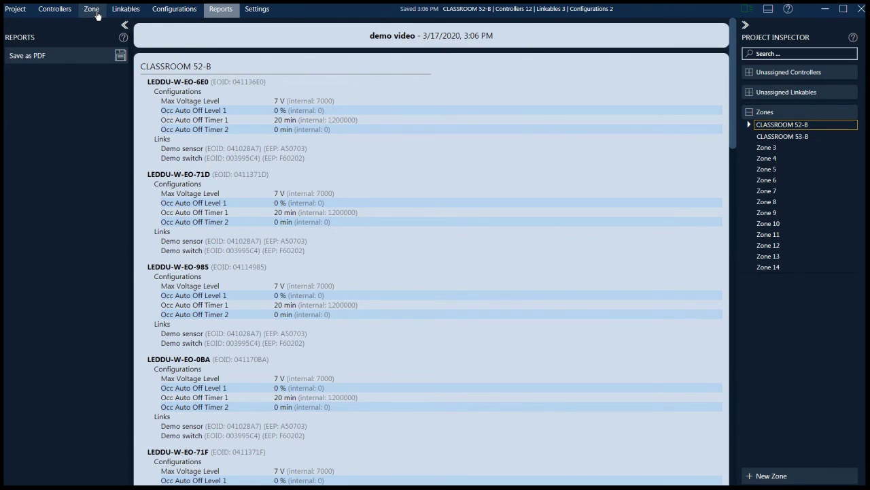
Reset all twelve controllers to factory defaults and unlink Demo sensor from all of them
left_click(92, 10)
left_click_drag(699, 440, 474, 25)
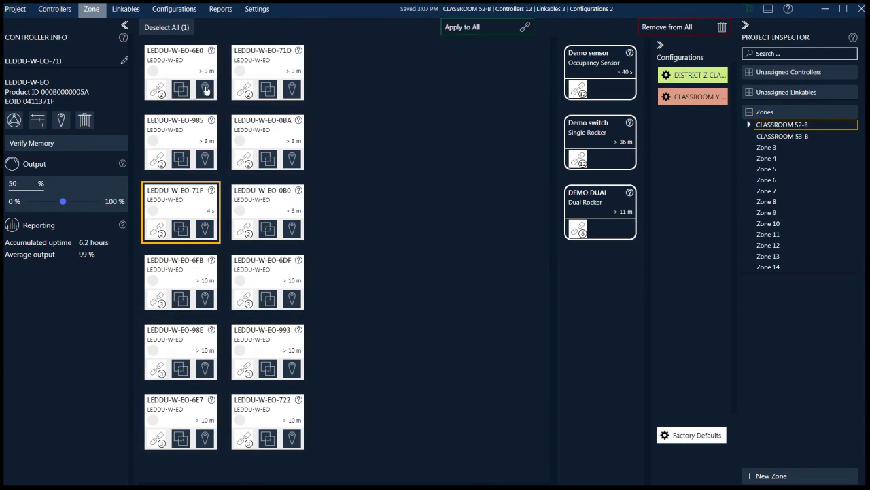
left_click(578, 88)
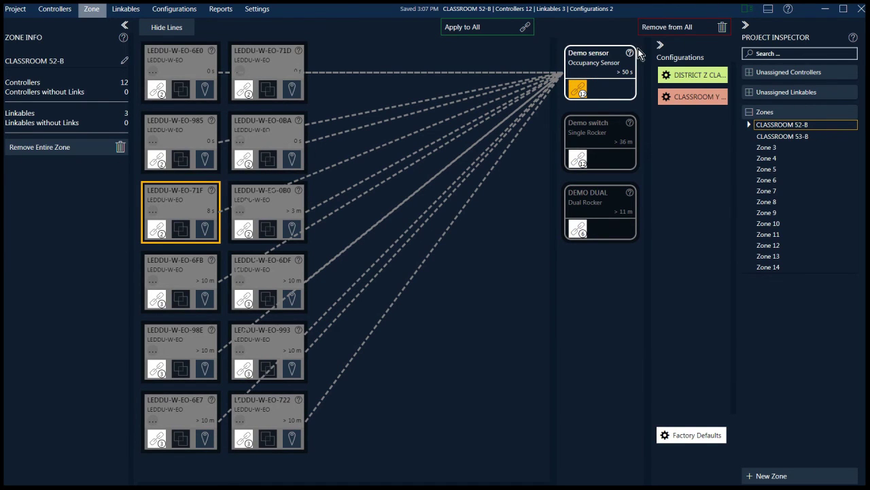
left_click(571, 87)
left_click_drag(595, 65, 661, 26)
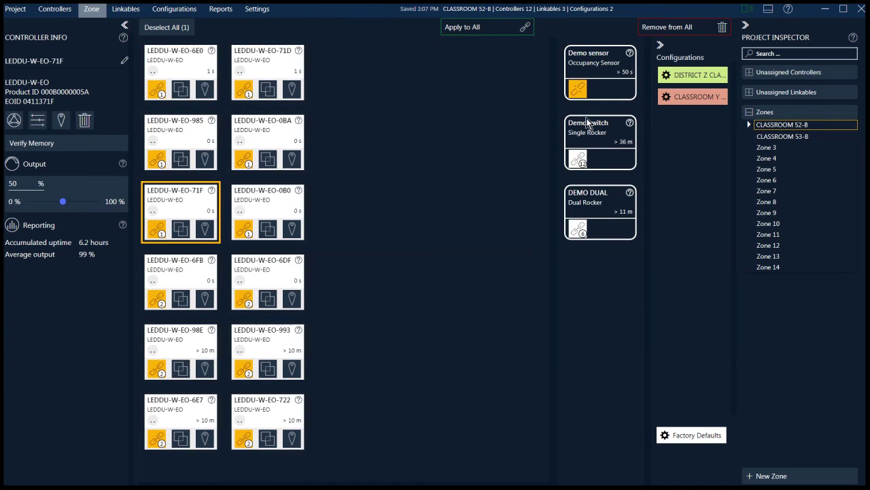
Unlink Demo switch and DEMO DUAL from all controllers
left_click(586, 135)
left_click_drag(586, 136, 666, 28)
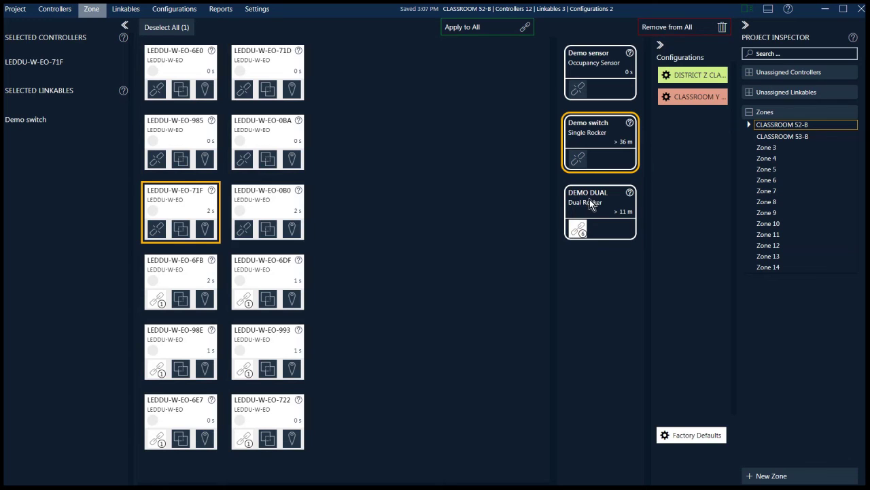
left_click(580, 203)
left_click(601, 176)
left_click_drag(604, 203, 678, 28)
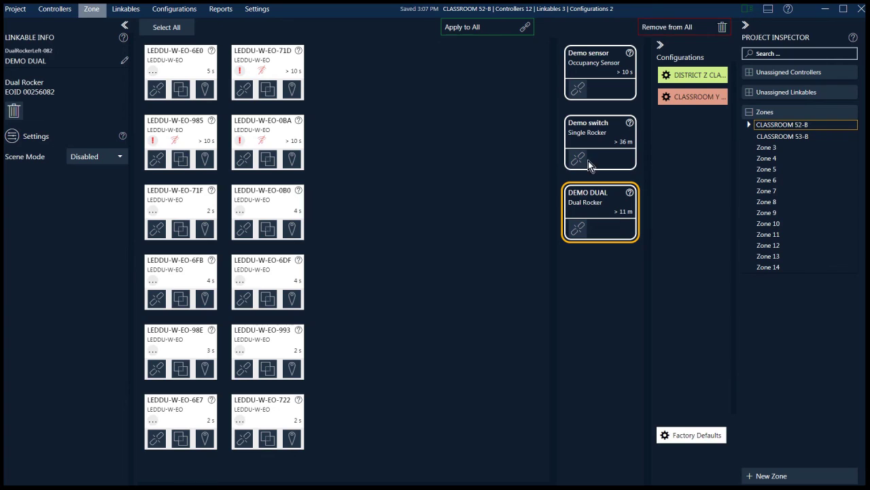
Check the status of controllers 71D, 0BA and 985
left_click(265, 72)
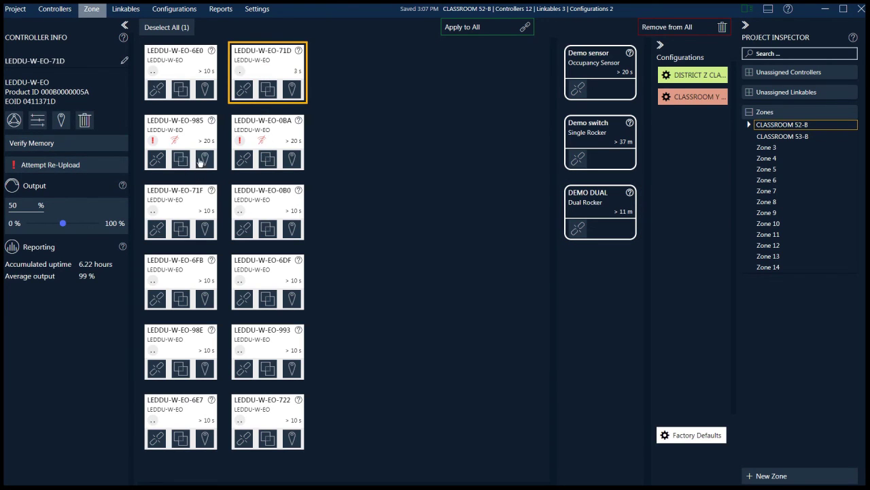
left_click(275, 140)
left_click(201, 140)
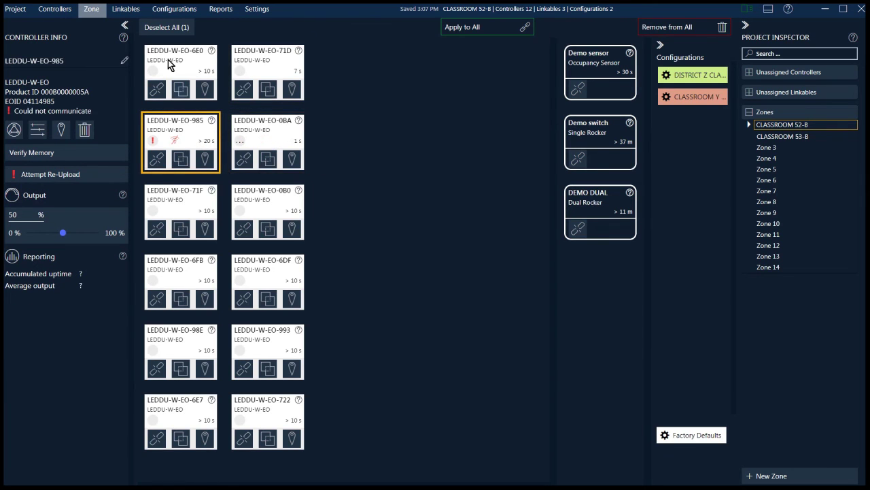